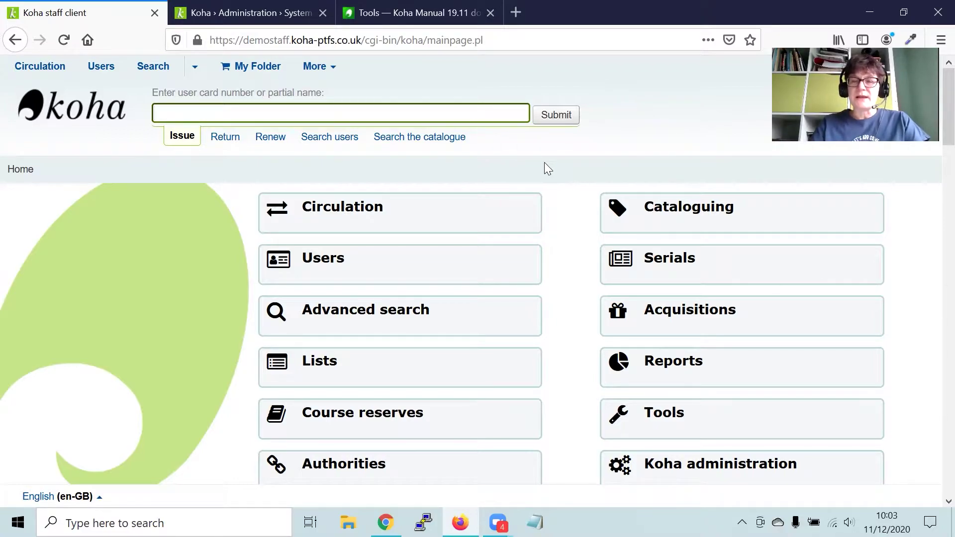
Go from the home page's Tools module to the Import users tool
{"action": "left_click", "coordinate": [670, 420]}
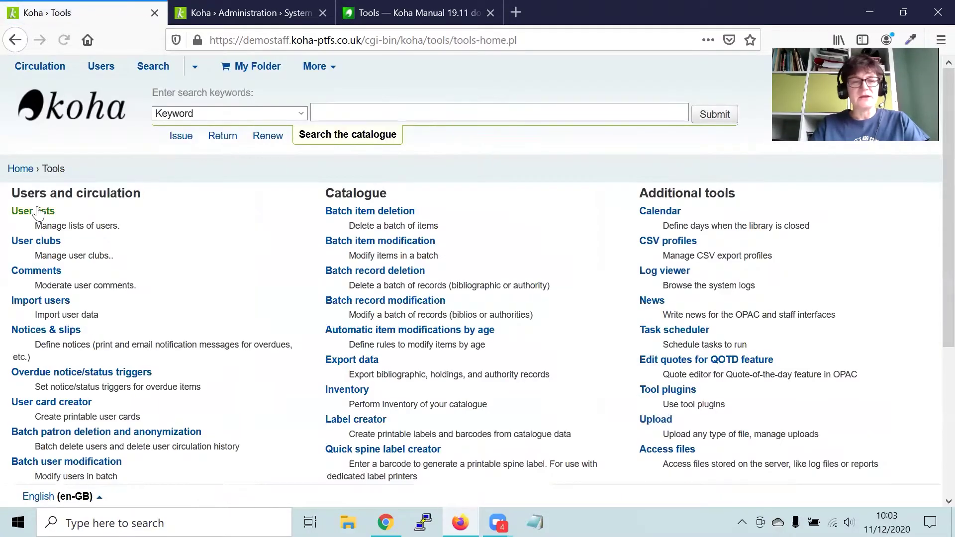
{"action": "left_click", "coordinate": [31, 301]}
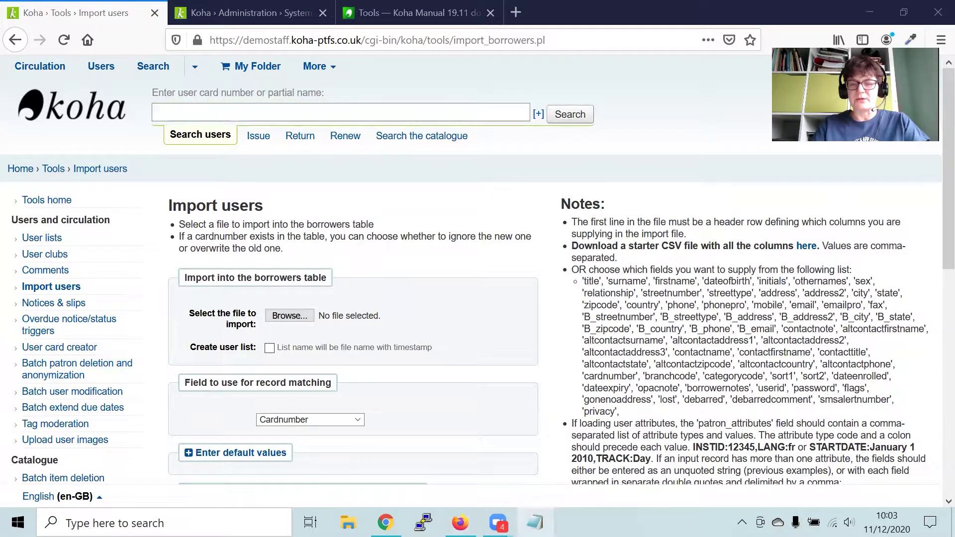
{"action": "right_click", "coordinate": [534, 522]}
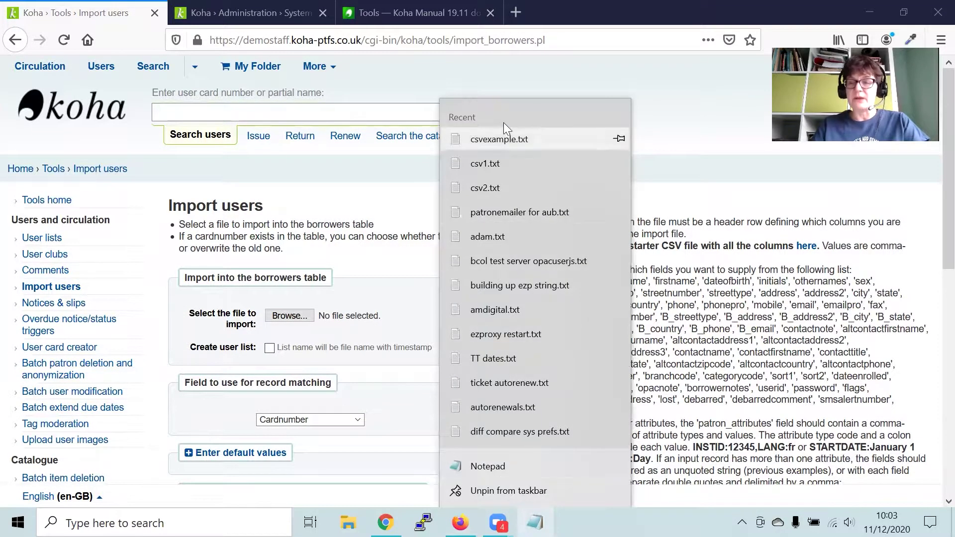
{"action": "left_click", "coordinate": [490, 167]}
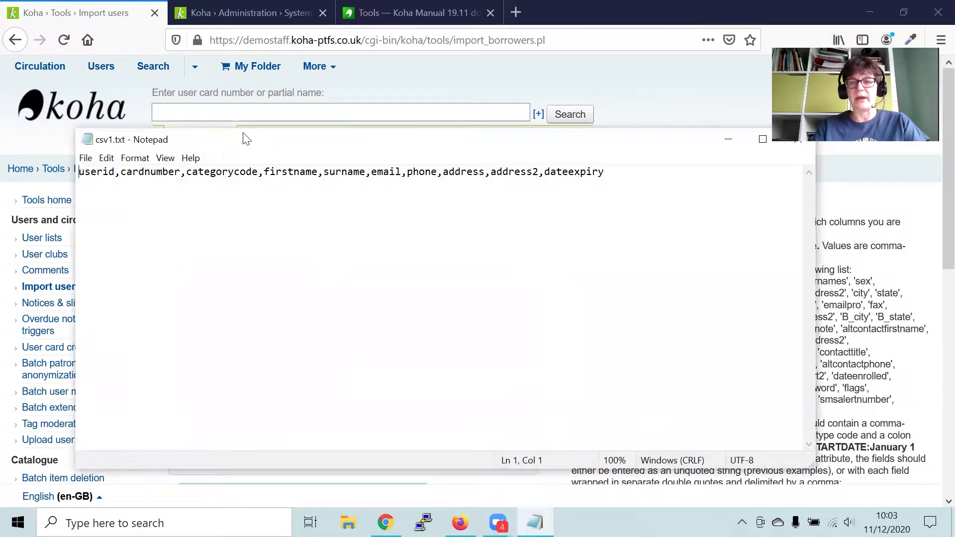
{"action": "left_click_drag", "start_coordinate": [247, 139], "coordinate": [267, 81]}
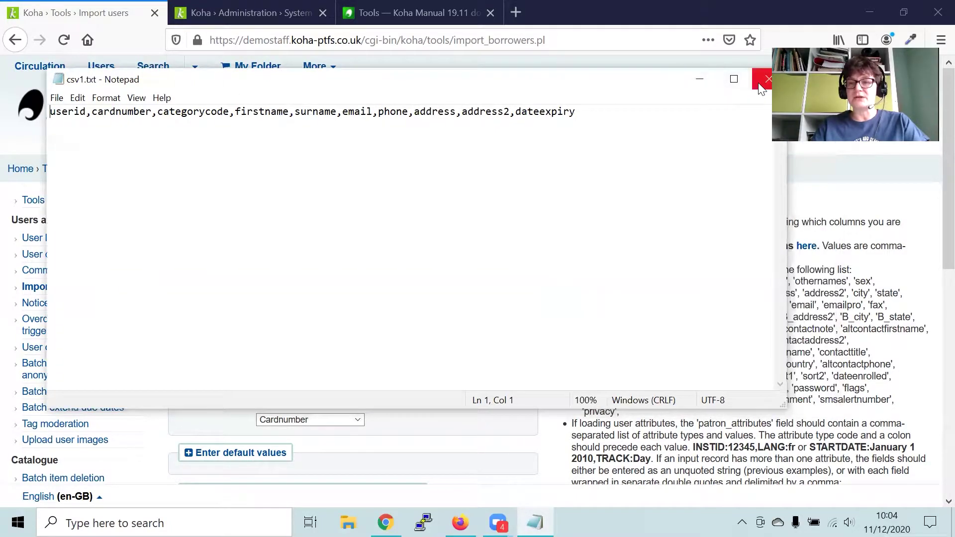
{"action": "left_click", "coordinate": [758, 83]}
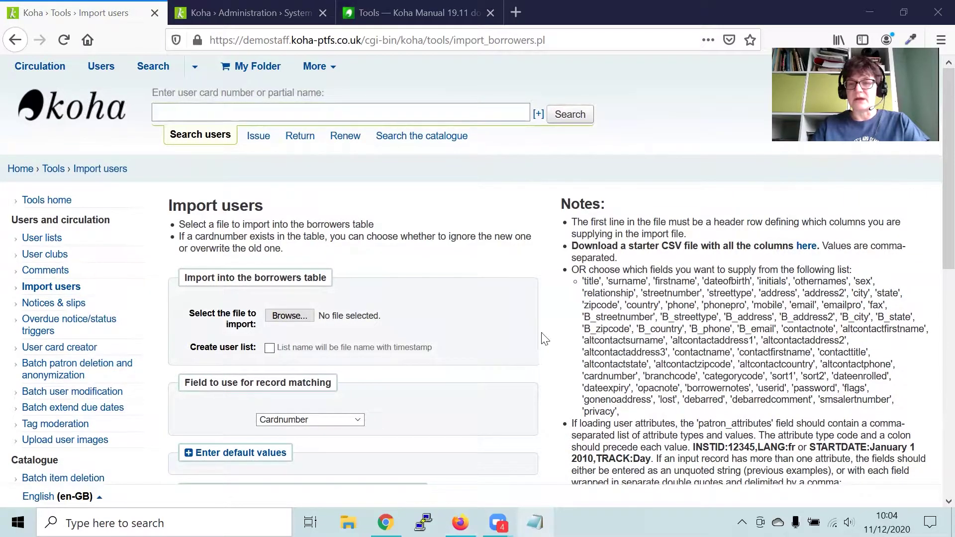
{"action": "right_click", "coordinate": [536, 520]}
{"action": "left_click", "coordinate": [488, 187]}
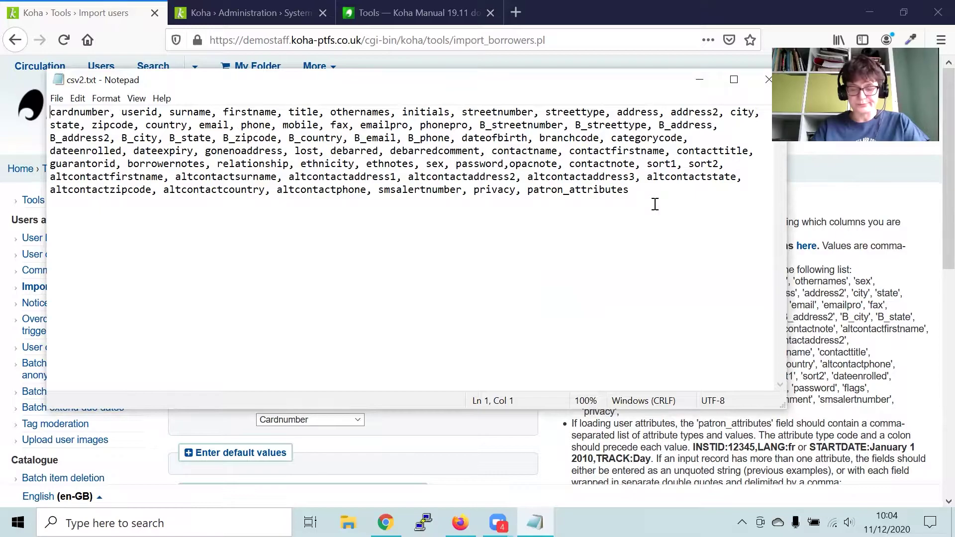
{"action": "left_click", "coordinate": [761, 80]}
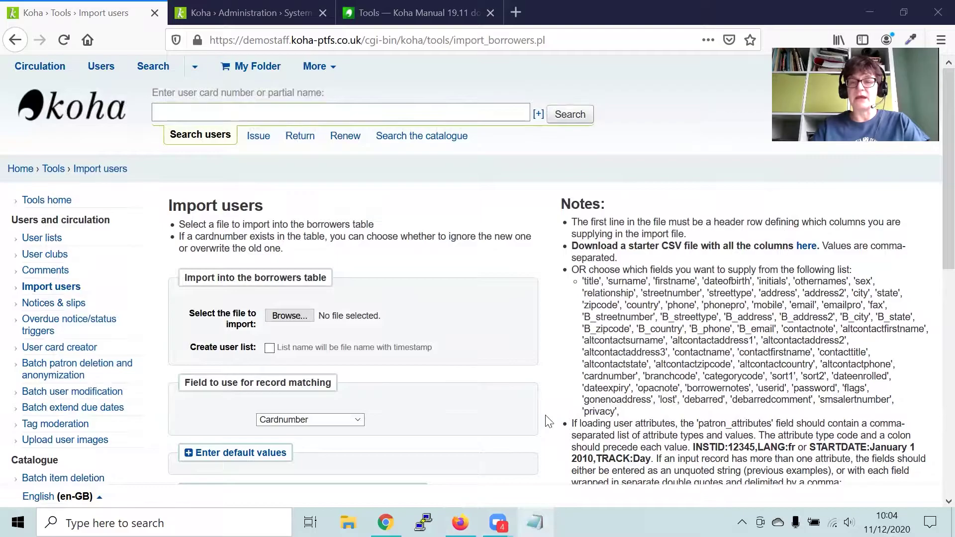
Open csvexample.txt from Notepad's recent files and review its header row and patron record
{"action": "right_click", "coordinate": [534, 522]}
{"action": "left_click", "coordinate": [487, 188]}
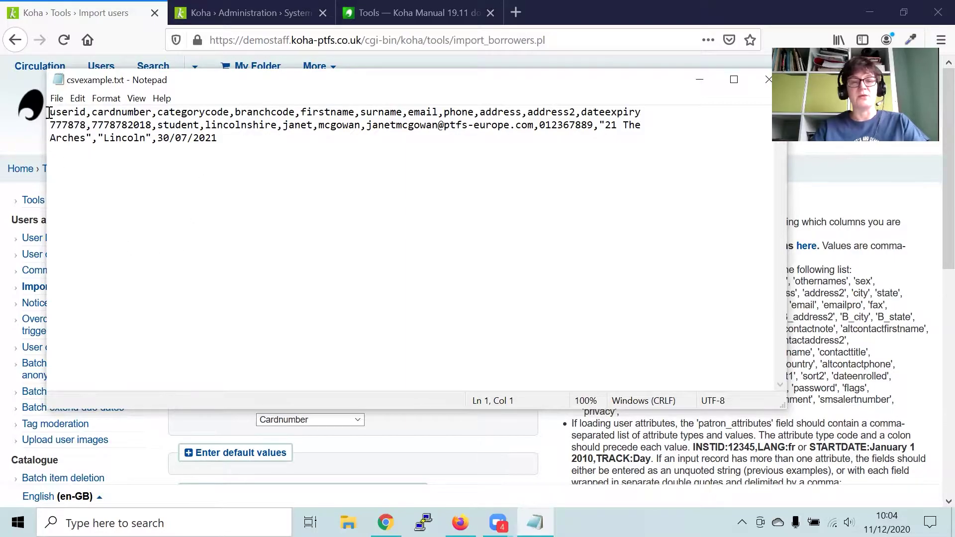
{"action": "left_click_drag", "start_coordinate": [49, 112], "coordinate": [639, 111]}
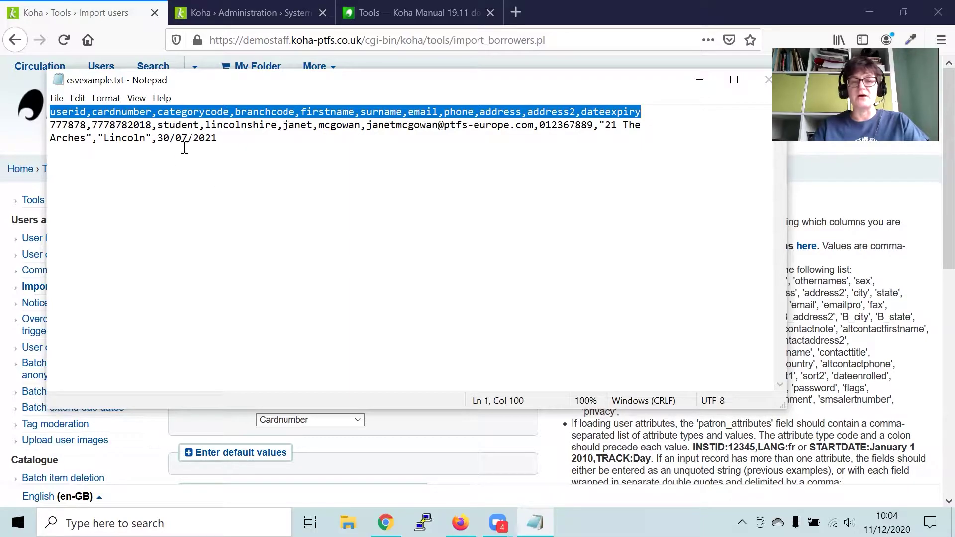
{"action": "left_click", "coordinate": [210, 222]}
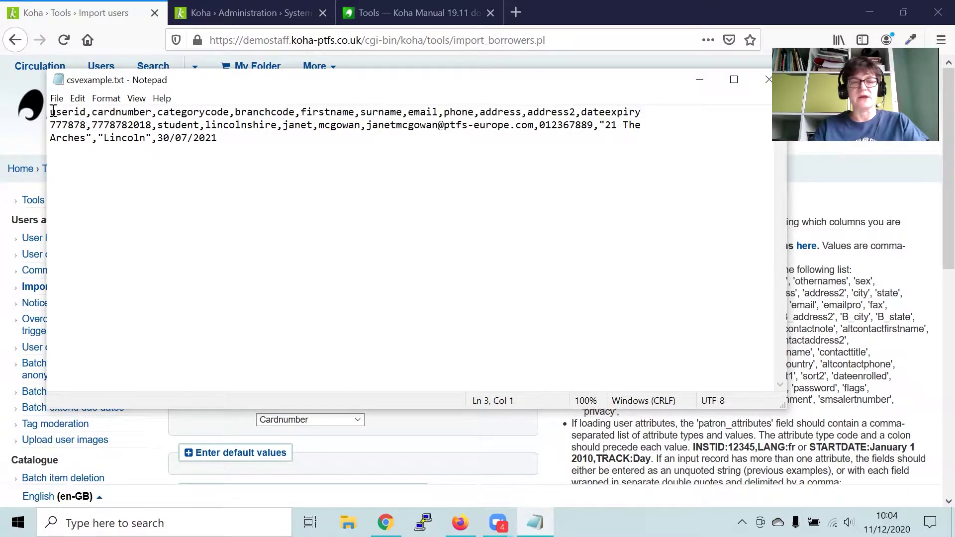
{"action": "left_click", "coordinate": [65, 108]}
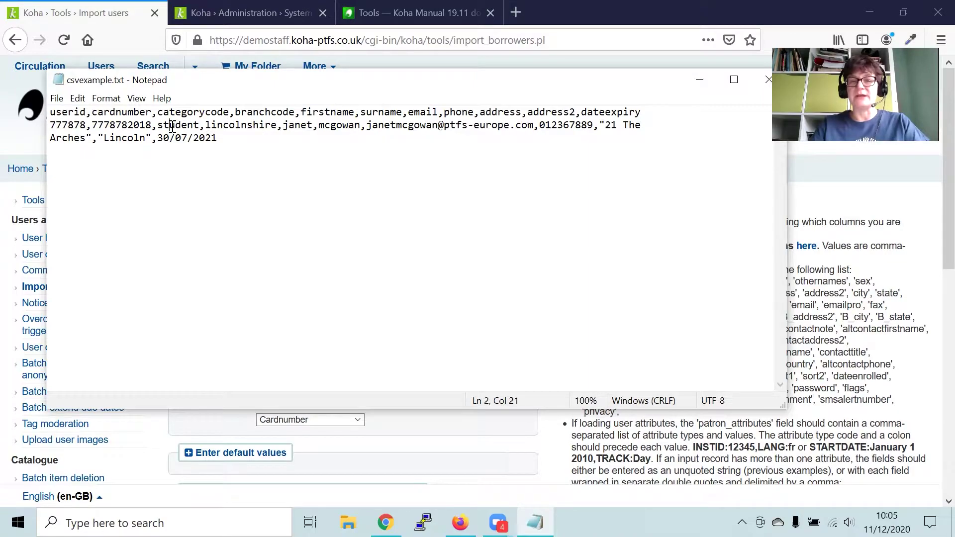
{"action": "left_click_drag", "start_coordinate": [50, 125], "coordinate": [474, 125]}
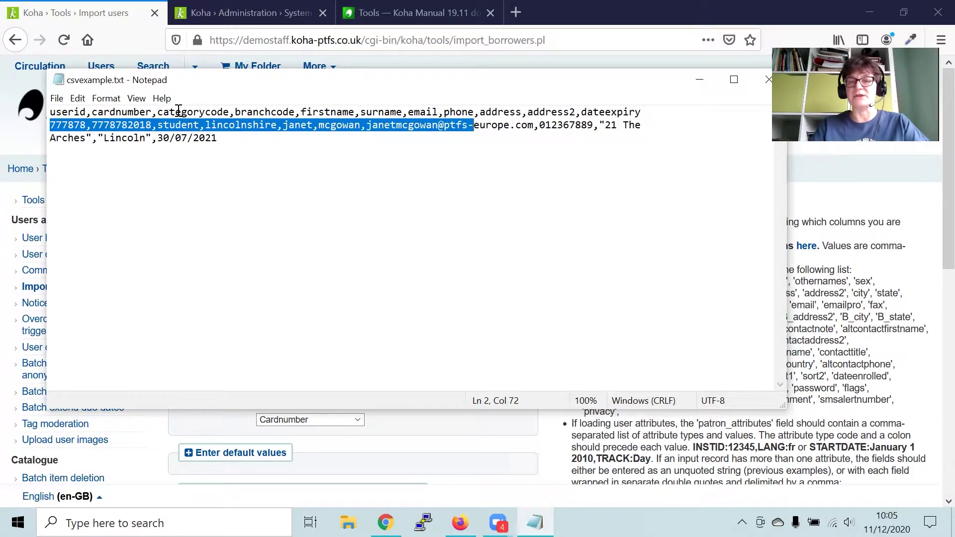
{"action": "left_click", "coordinate": [223, 200]}
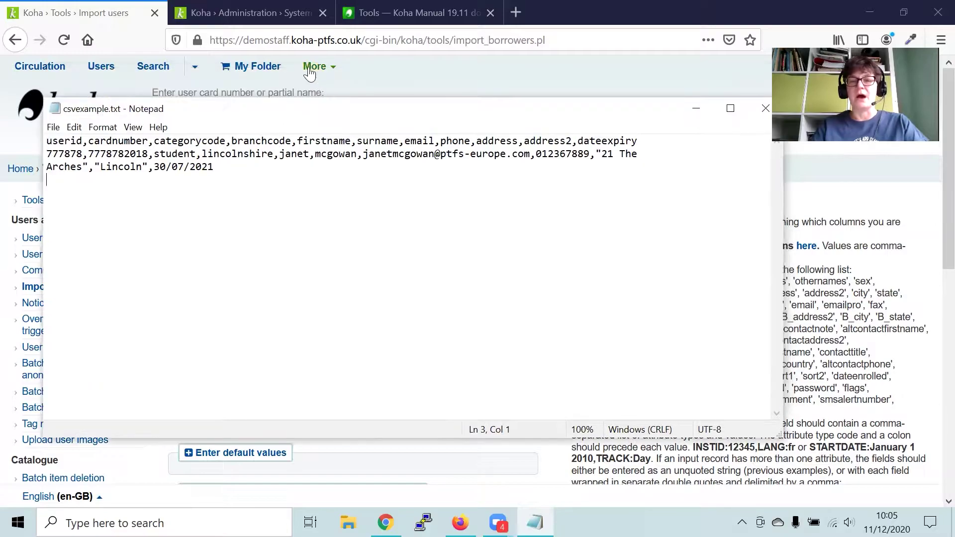
Look up the MAIN branch code under Administration > Libraries, then switch back to csvexample.txt
{"action": "left_click", "coordinate": [315, 66]}
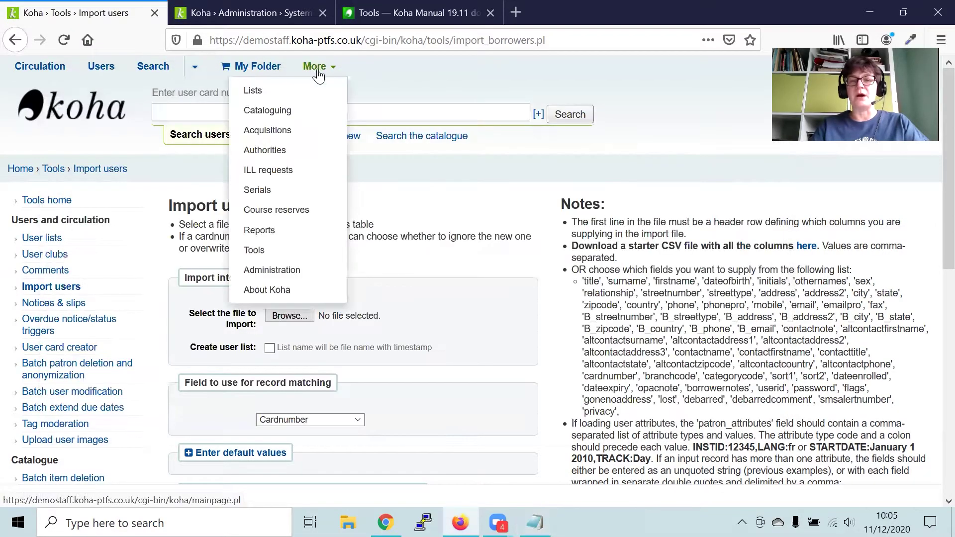
{"action": "left_click", "coordinate": [289, 270]}
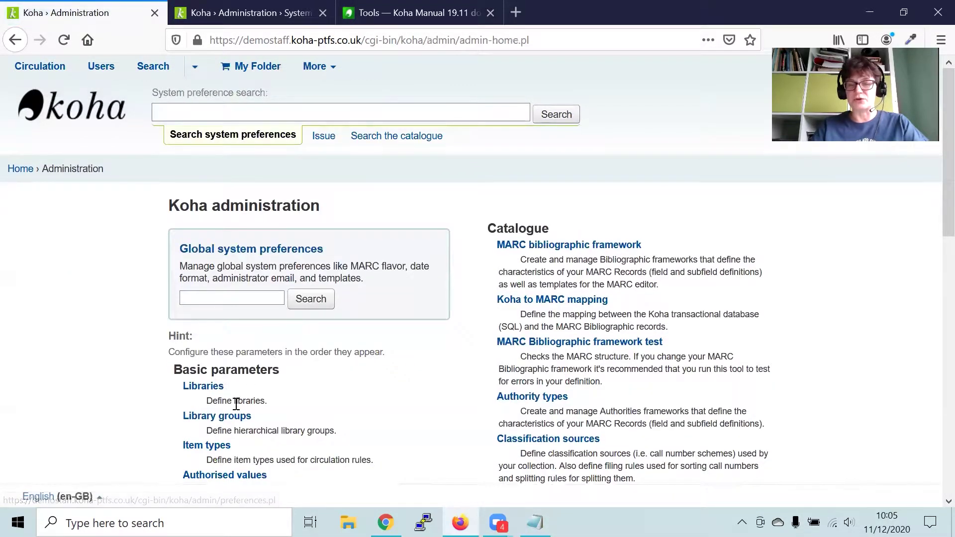
{"action": "left_click", "coordinate": [204, 390]}
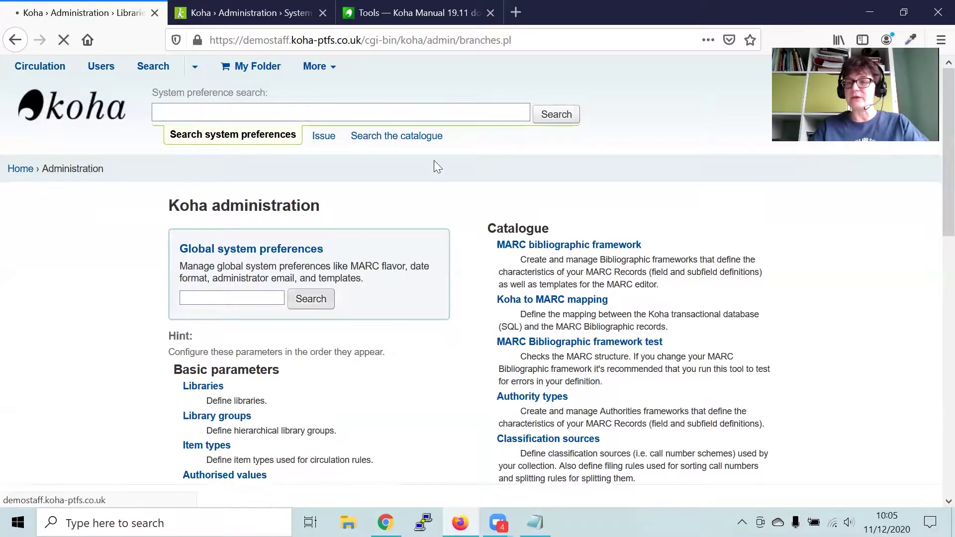
{"action": "scroll", "coordinate": [507, 173], "scroll_direction": "down", "scroll_amount": 2}
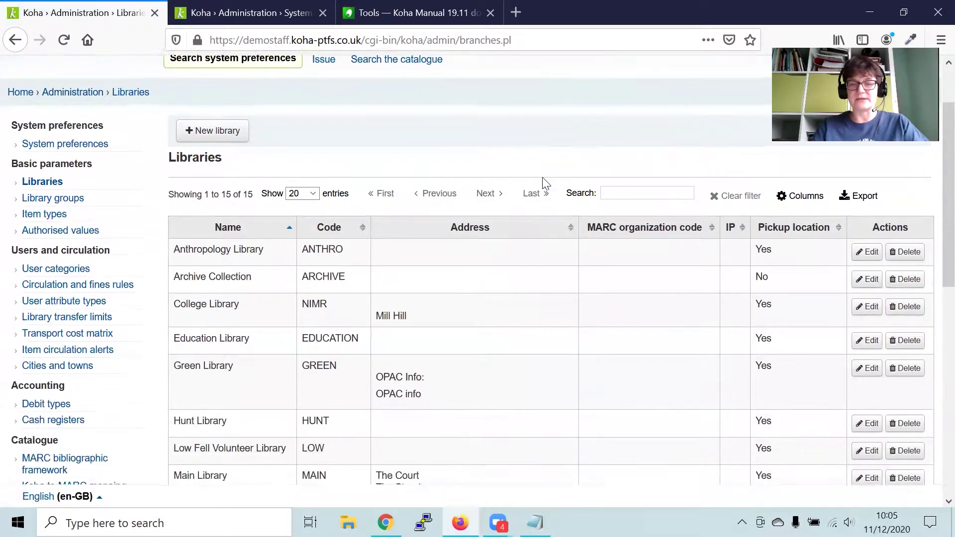
{"action": "scroll", "coordinate": [440, 219], "scroll_direction": "down", "scroll_amount": 3}
{"action": "scroll", "coordinate": [440, 219], "scroll_direction": "up", "scroll_amount": 2}
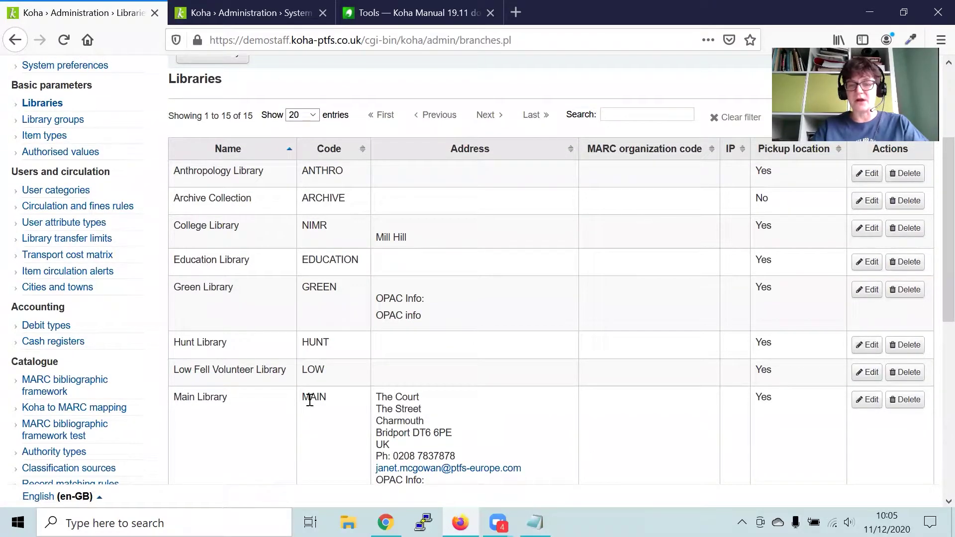
{"action": "double_click", "coordinate": [314, 396]}
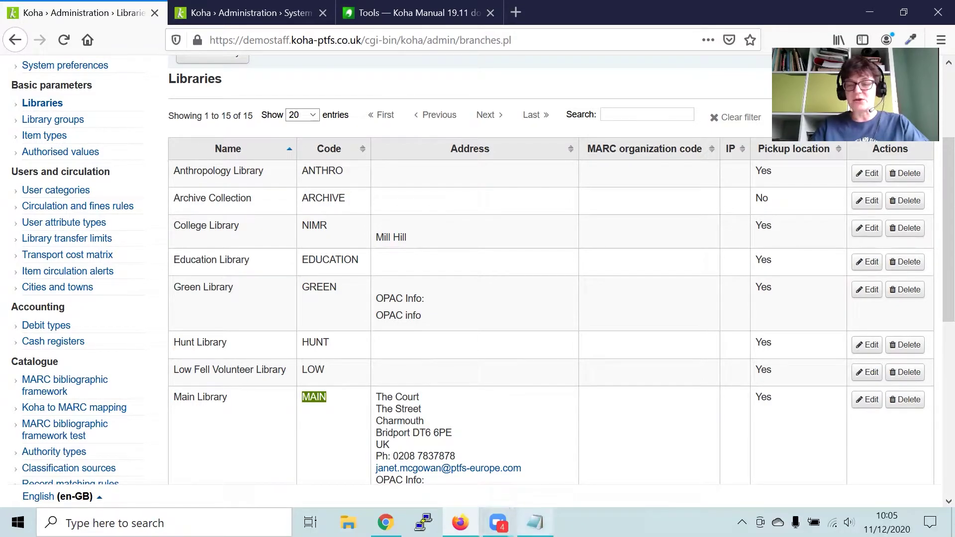
{"action": "mouse_move", "coordinate": [534, 522]}
{"action": "left_click", "coordinate": [537, 484]}
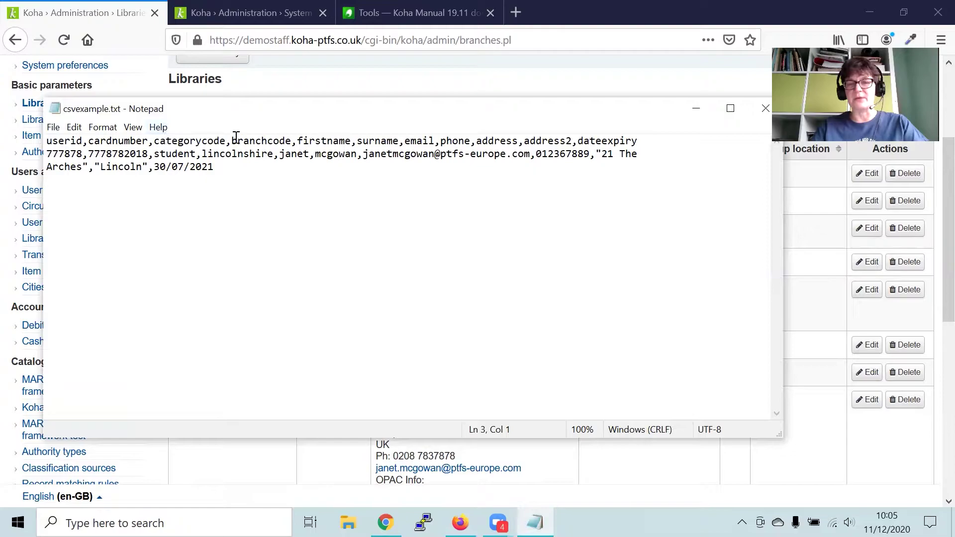
Overwrite the patron row's branch value lincolnshire with the library code MAIN
{"action": "left_click_drag", "start_coordinate": [47, 153], "coordinate": [470, 153]}
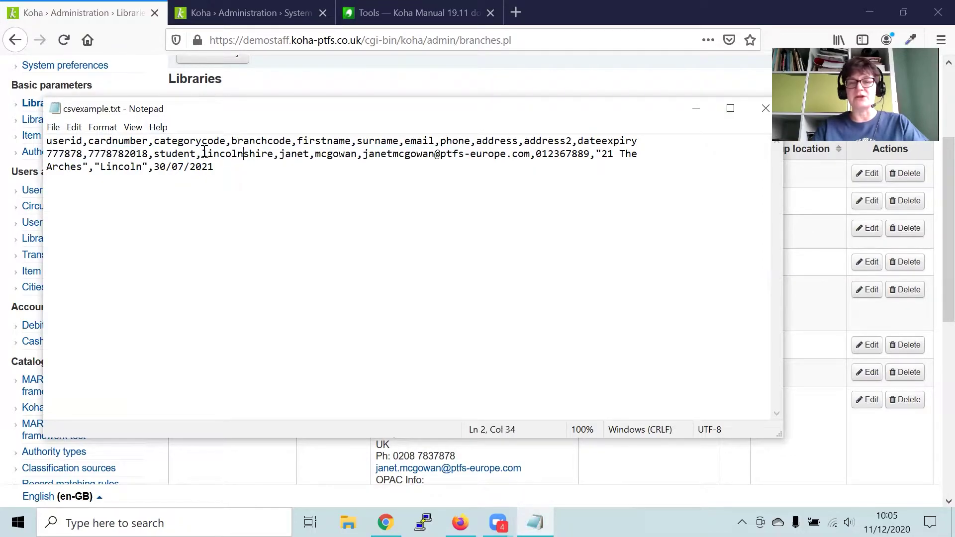
{"action": "left_click_drag", "start_coordinate": [201, 154], "coordinate": [275, 149]}
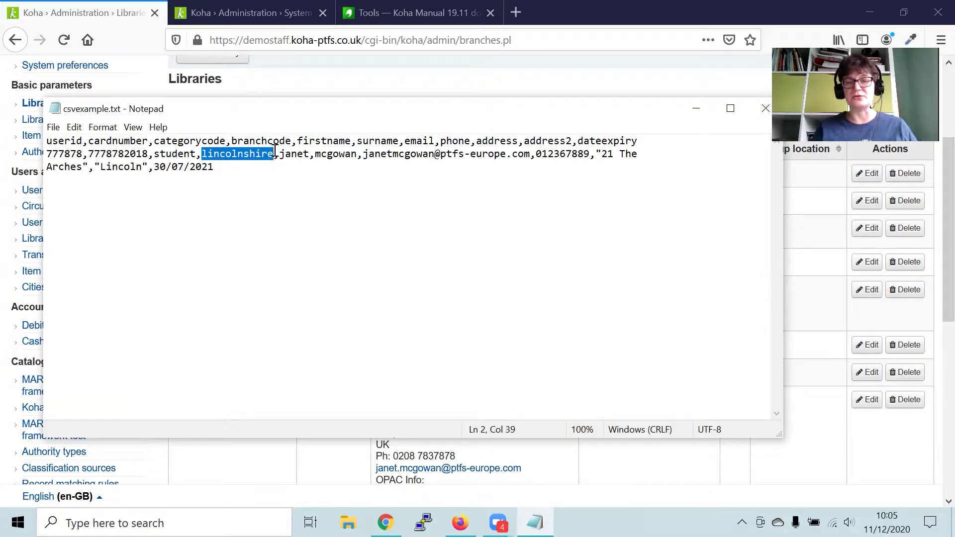
{"action": "type", "text": "https://koha-community.org/manual/19.11/en/html/tools.html#patron-import"}
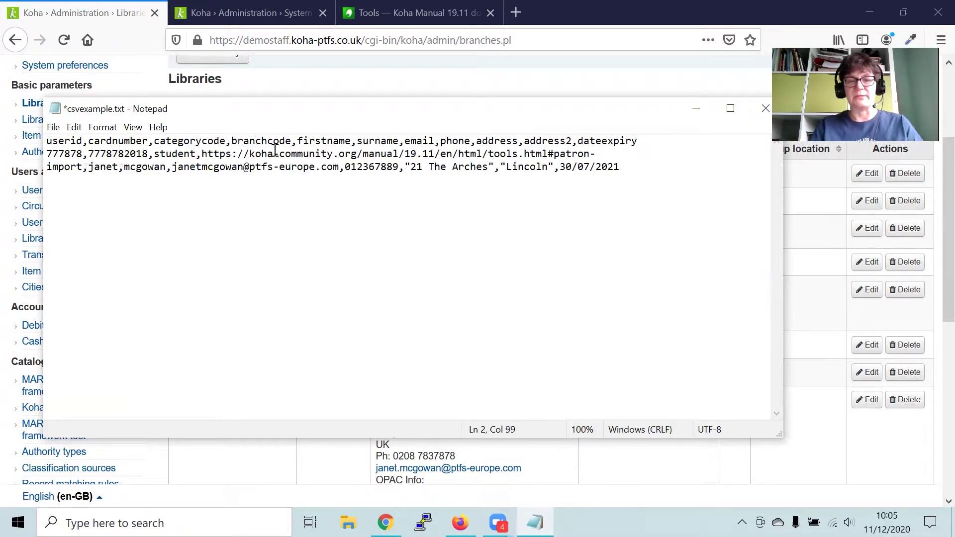
{"action": "key", "text": "BackSpace"}
{"action": "key", "text": "BackSpace"}
{"action": "key", "text": "BackSpace"}
{"action": "key", "text": "BackSpace"}
{"action": "key", "text": "BackSpace"}
{"action": "key", "text": "BackSpace"}
{"action": "key", "text": "BackSpace"}
{"action": "key", "text": "BackSpace"}
{"action": "key", "text": "BackSpace"}
{"action": "key", "text": "BackSpace"}
{"action": "key", "text": "BackSpace"}
{"action": "key", "text": "BackSpace"}
{"action": "key", "text": "BackSpace"}
{"action": "key", "text": "BackSpace"}
{"action": "key", "text": "BackSpace"}
{"action": "key", "text": "BackSpace"}
{"action": "key", "text": "BackSpace"}
{"action": "key", "text": "BackSpace"}
{"action": "key", "text": "BackSpace"}
{"action": "key", "text": "BackSpace"}
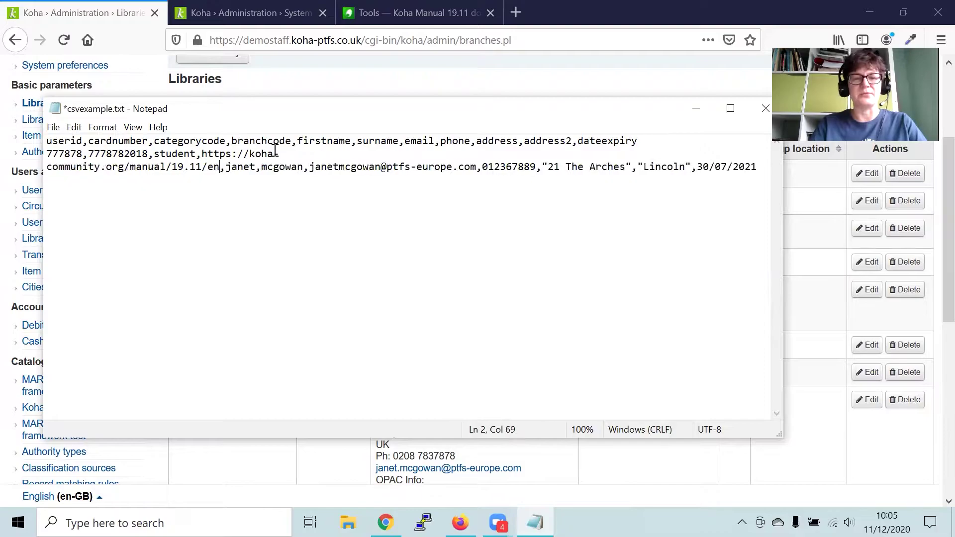
{"action": "key", "text": "BackSpace"}
{"action": "key", "text": "BackSpace"}
{"action": "key", "text": "BackSpace"}
{"action": "key", "text": "BackSpace"}
{"action": "key", "text": "BackSpace"}
{"action": "key", "text": "BackSpace"}
{"action": "key", "text": "BackSpace"}
{"action": "key", "text": "BackSpace"}
{"action": "key", "text": "BackSpace"}
{"action": "key", "text": "BackSpace"}
{"action": "key", "text": "BackSpace"}
{"action": "key", "text": "BackSpace"}
{"action": "key", "text": "BackSpace"}
{"action": "key", "text": "BackSpace"}
{"action": "key", "text": "BackSpace"}
{"action": "key", "text": "BackSpace"}
{"action": "key", "text": "BackSpace"}
{"action": "key", "text": "BackSpace"}
{"action": "key", "text": "BackSpace"}
{"action": "key", "text": "BackSpace"}
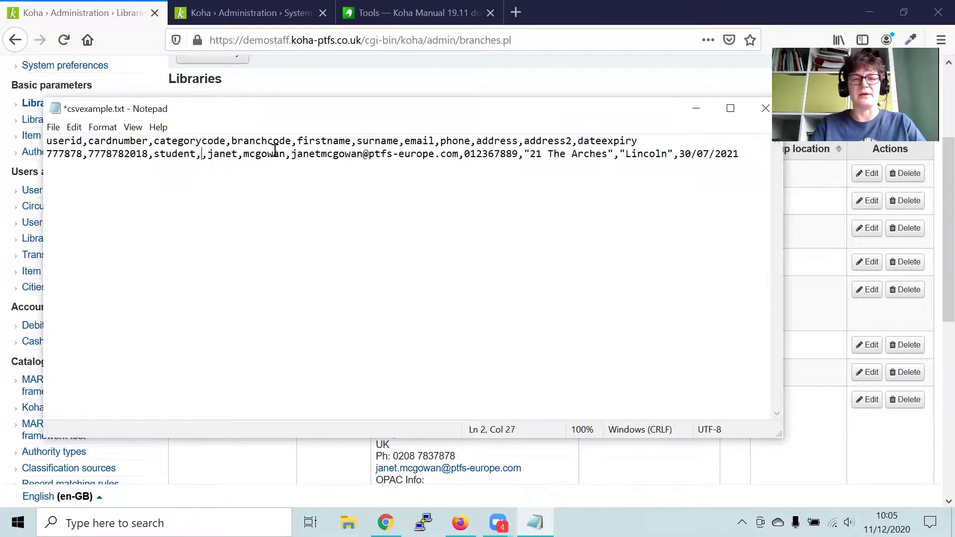
{"action": "type", "text": "MAIN"}
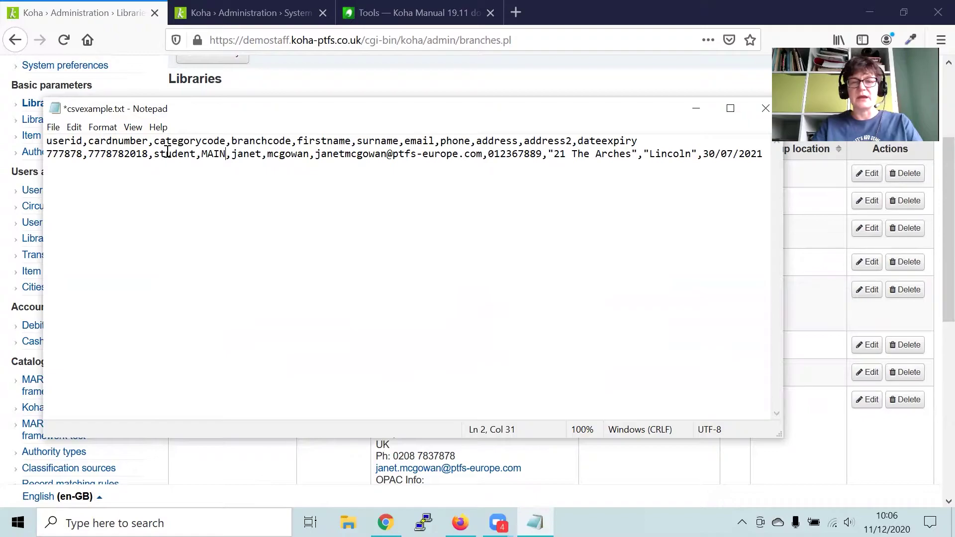
Confirm under Administration > User categories that Student uses code ST, then return to the CSV
{"action": "left_click", "coordinate": [318, 462]}
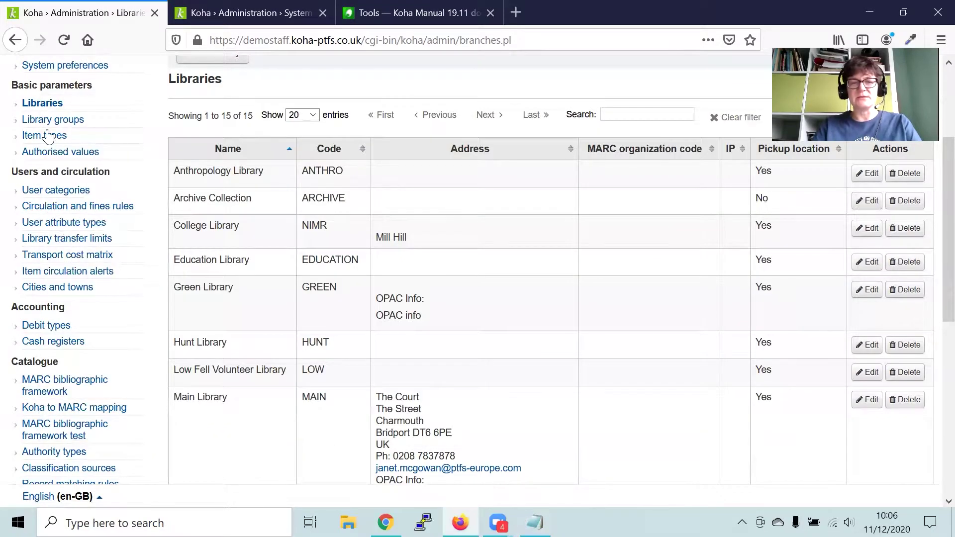
{"action": "left_click", "coordinate": [63, 191]}
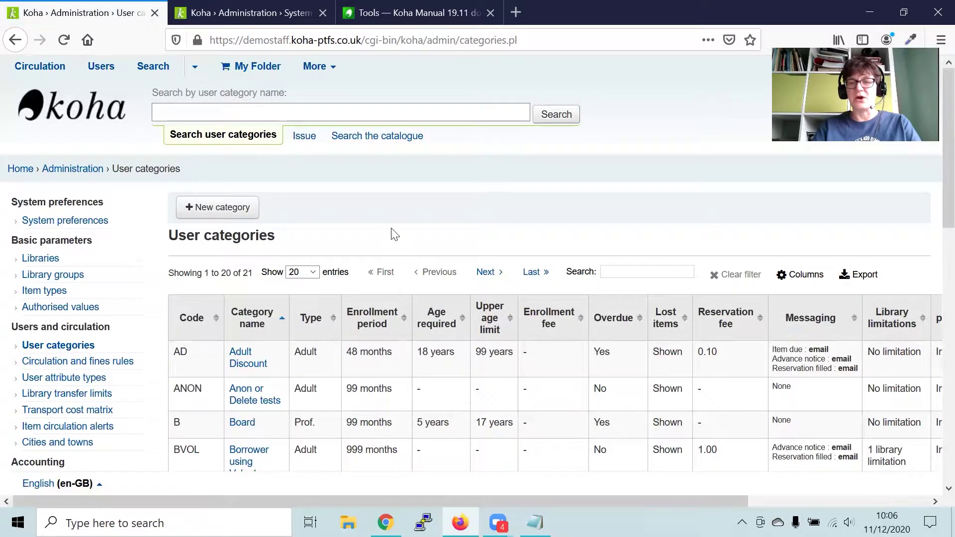
{"action": "scroll", "coordinate": [390, 233], "scroll_direction": "down", "scroll_amount": 3}
{"action": "scroll", "coordinate": [285, 360], "scroll_direction": "down", "scroll_amount": 10}
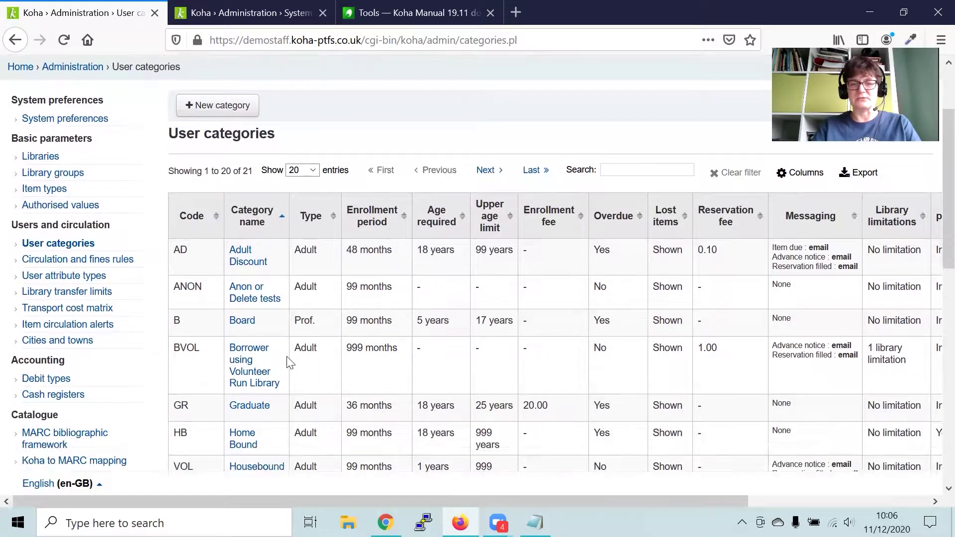
{"action": "scroll", "coordinate": [288, 362], "scroll_direction": "down", "scroll_amount": 4}
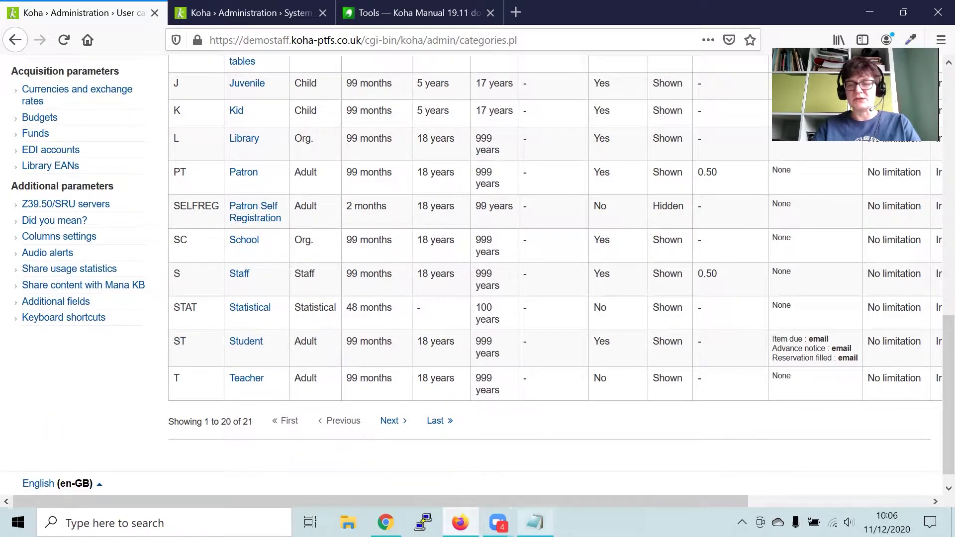
{"action": "left_click", "coordinate": [534, 522]}
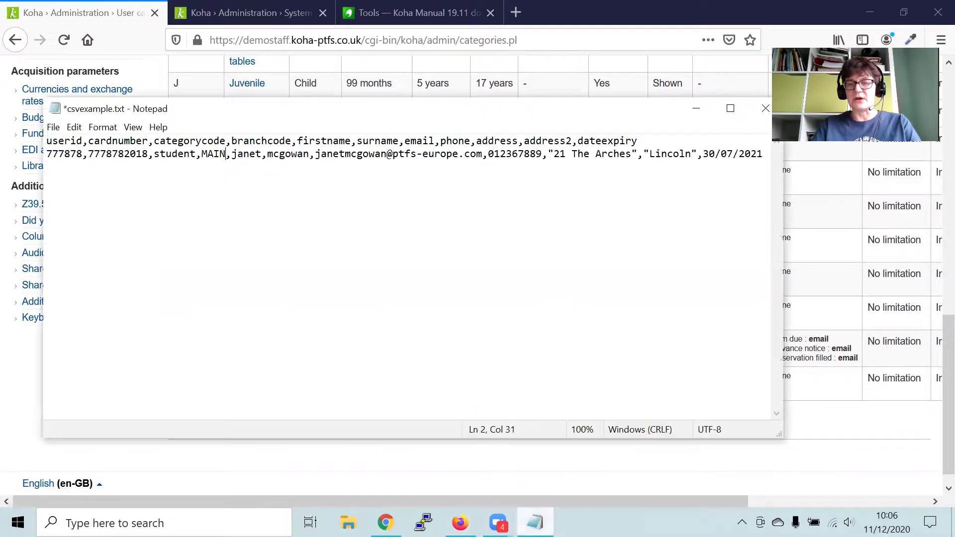
Replace the category value student with ST and save csvexample.txt
{"action": "left_click", "coordinate": [154, 157]}
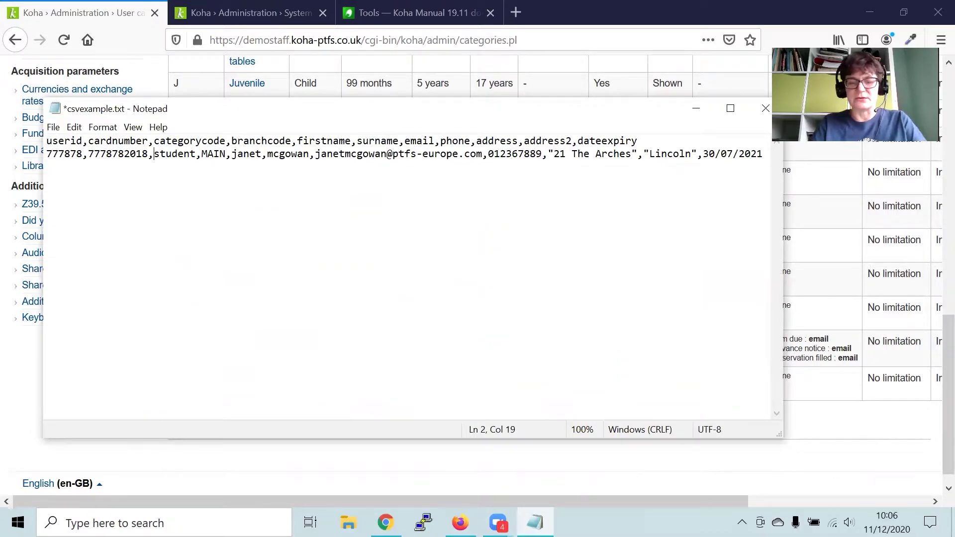
{"action": "type", "text": "ST"}
{"action": "key", "text": "Delete"}
{"action": "key", "text": "Delete"}
{"action": "key", "text": "Delete"}
{"action": "key", "text": "Delete"}
{"action": "key", "text": "Delete"}
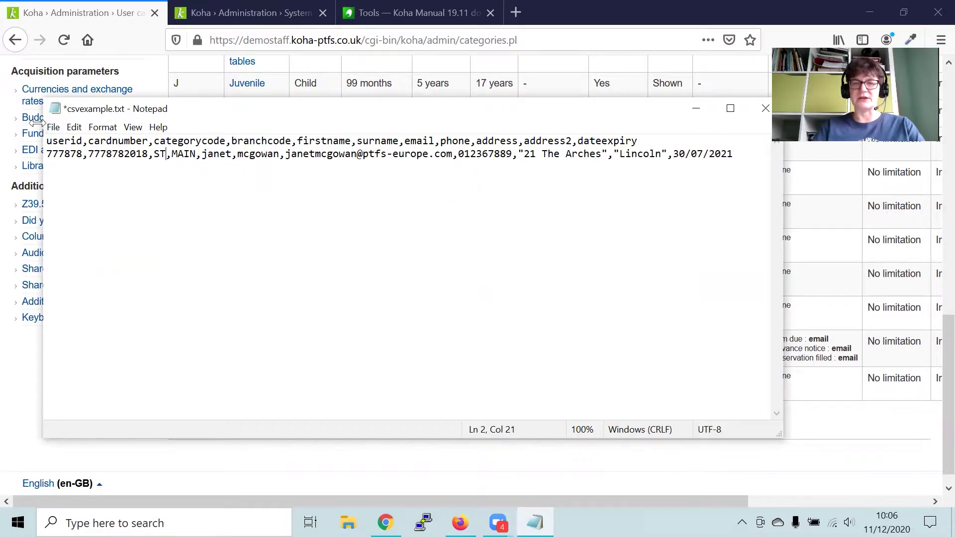
{"action": "left_click", "coordinate": [54, 127]}
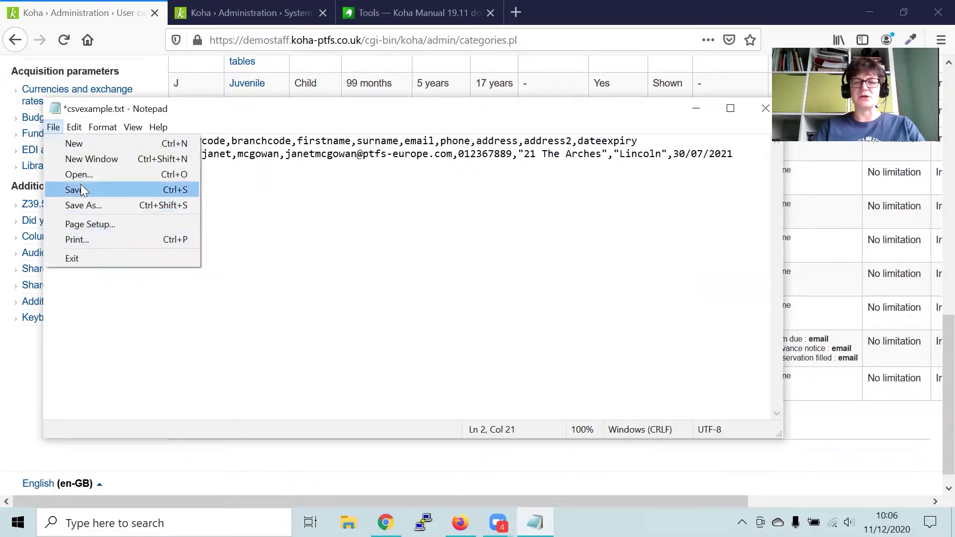
{"action": "left_click", "coordinate": [75, 189]}
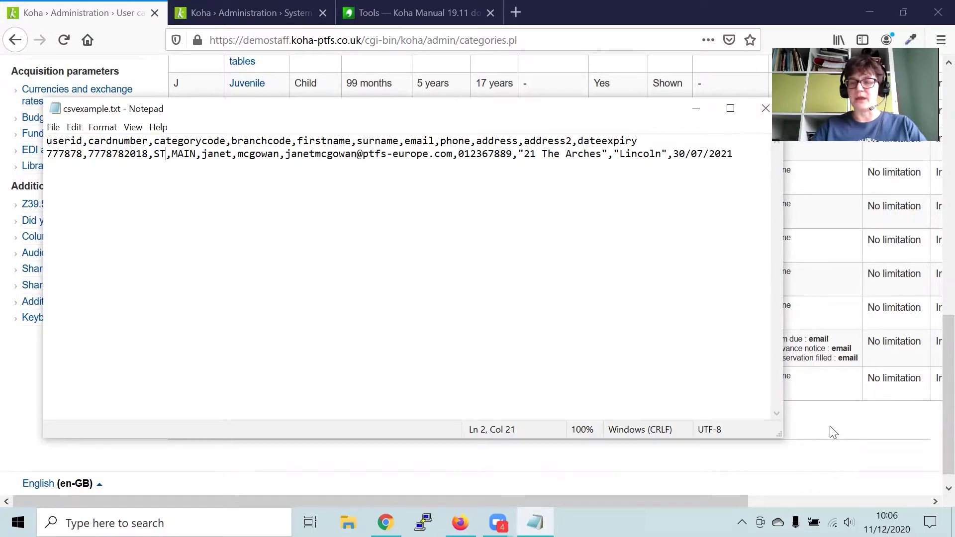
Close and reopen csvexample.txt from the taskbar jump list, then select its header row
{"action": "left_click", "coordinate": [764, 111]}
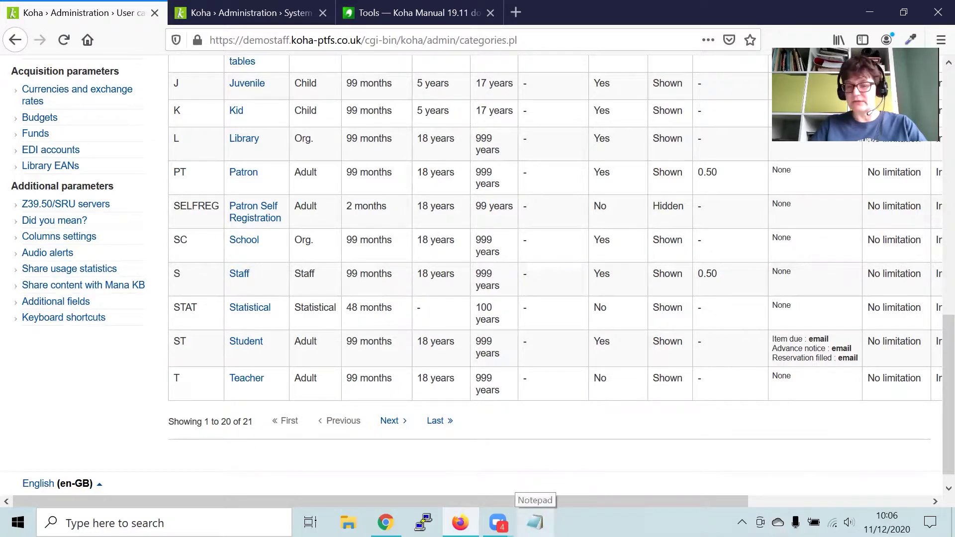
{"action": "left_click_drag", "start_coordinate": [534, 520], "coordinate": [512, 142]}
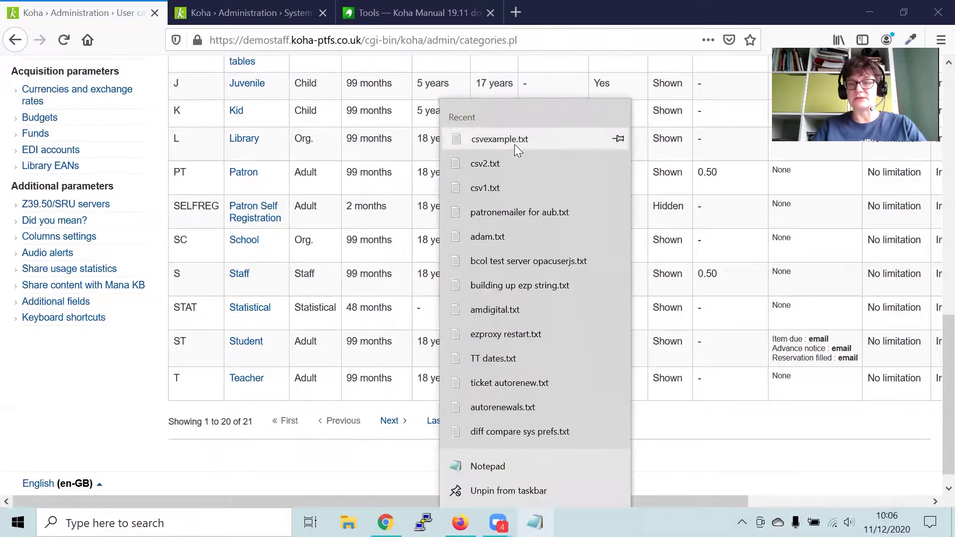
{"action": "left_click", "coordinate": [514, 144]}
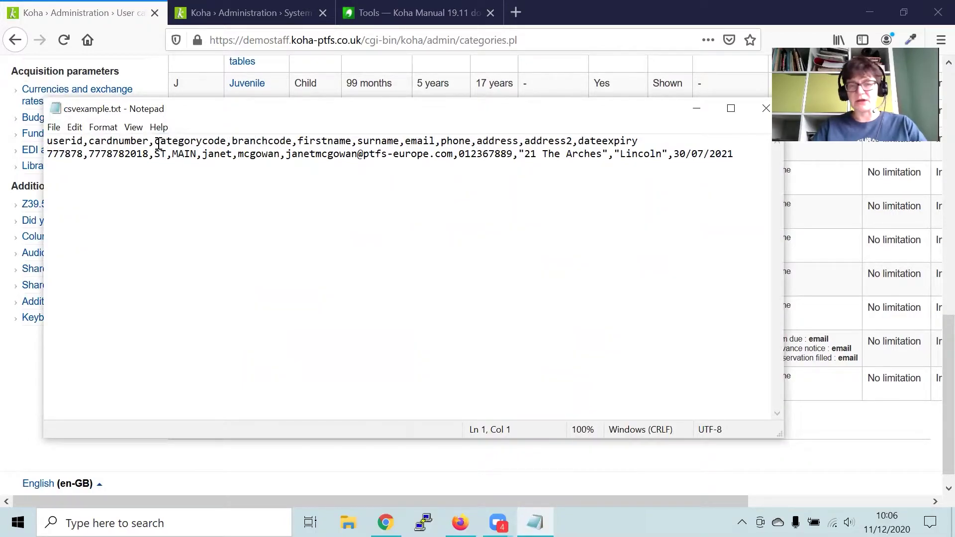
{"action": "left_click_drag", "start_coordinate": [158, 144], "coordinate": [232, 144]}
{"action": "left_click", "coordinate": [254, 143]}
{"action": "triple_click", "coordinate": [254, 142]}
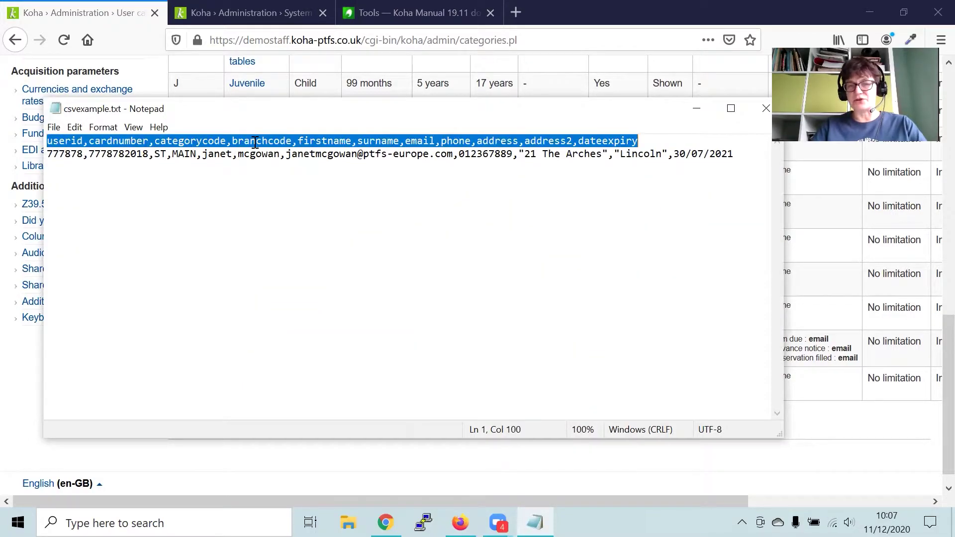
{"action": "left_click", "coordinate": [255, 143]}
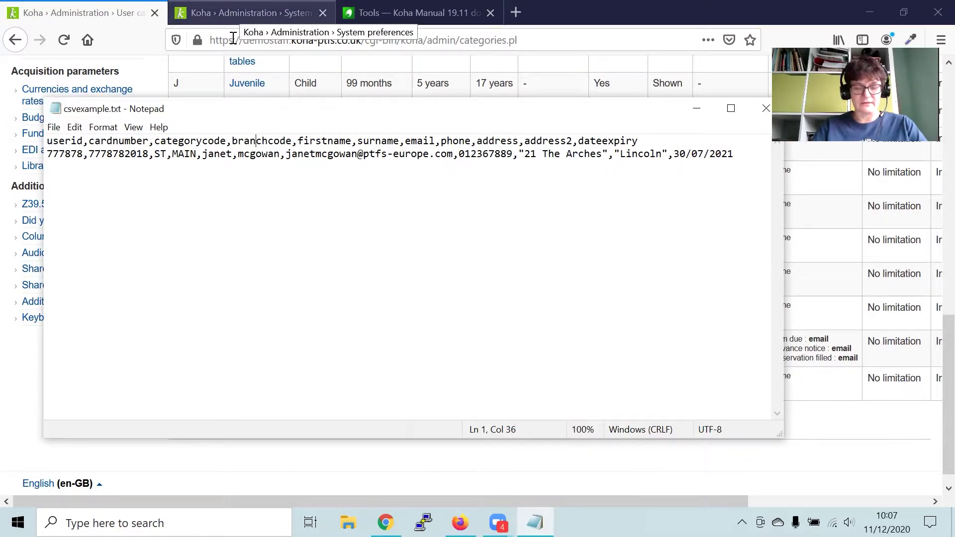
Search system preferences for 'borrowermand' and inspect BorrowerMandatoryField's required fields, then return to Notepad
{"action": "left_click", "coordinate": [233, 15]}
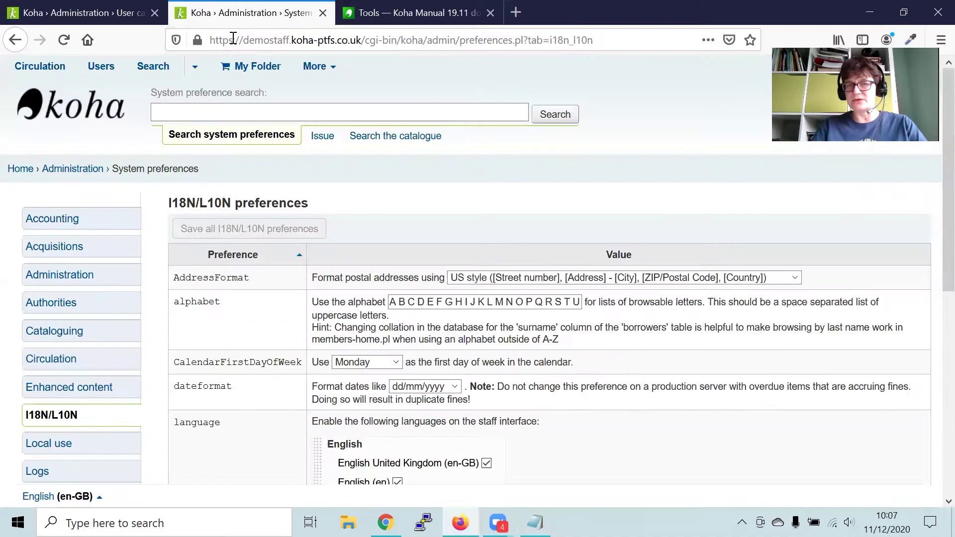
{"action": "left_click", "coordinate": [271, 112]}
{"action": "type", "text": "bor"}
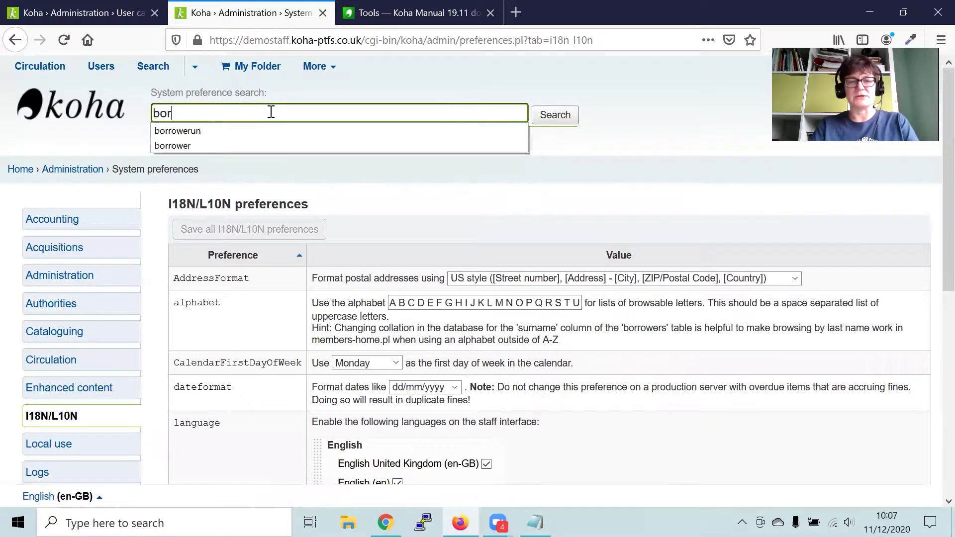
{"action": "type", "text": "rowermand"}
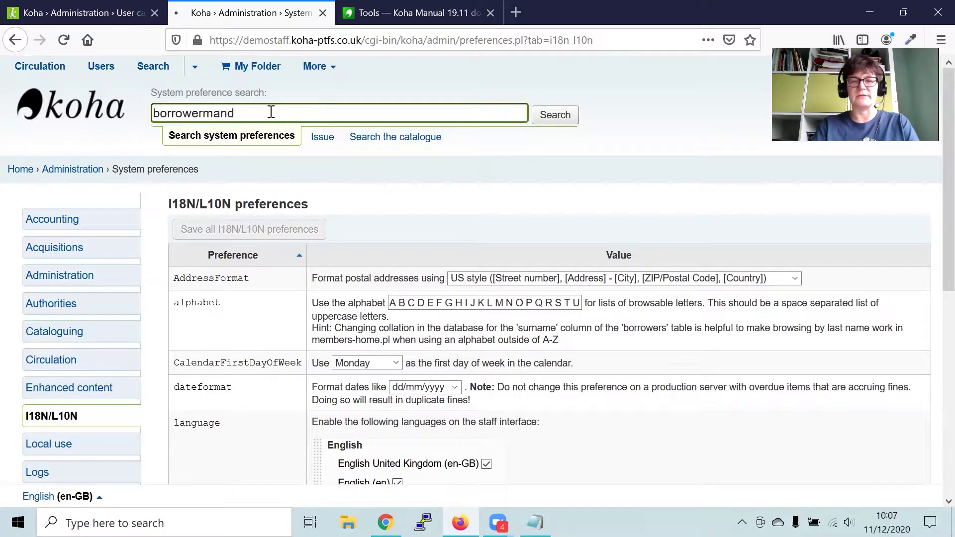
{"action": "key", "text": "Return"}
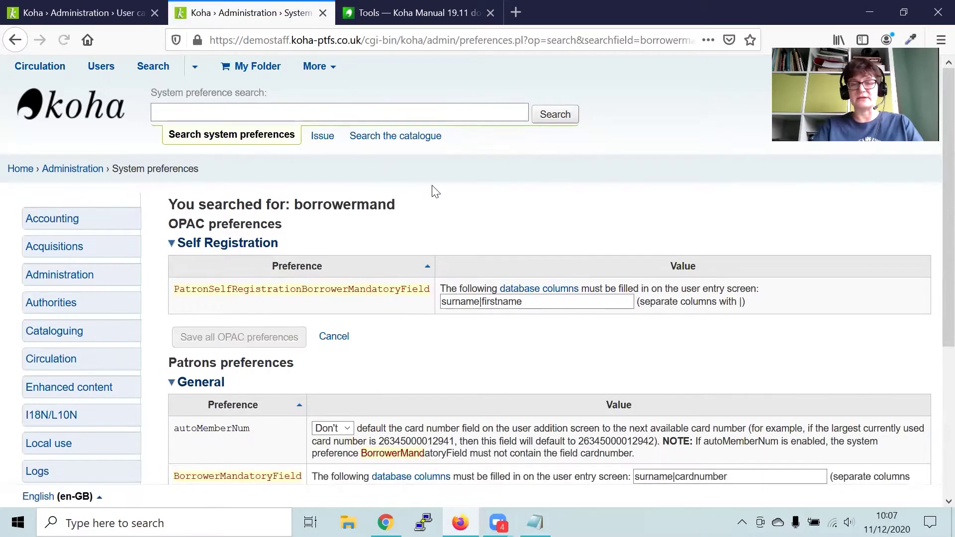
{"action": "scroll", "coordinate": [433, 188], "scroll_direction": "down", "scroll_amount": 5}
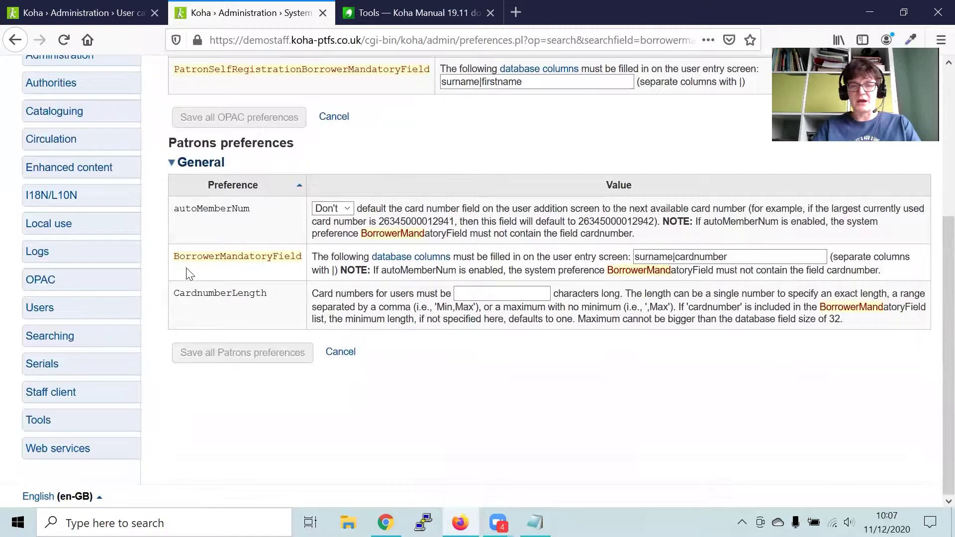
{"action": "left_click_drag", "start_coordinate": [175, 256], "coordinate": [300, 255]}
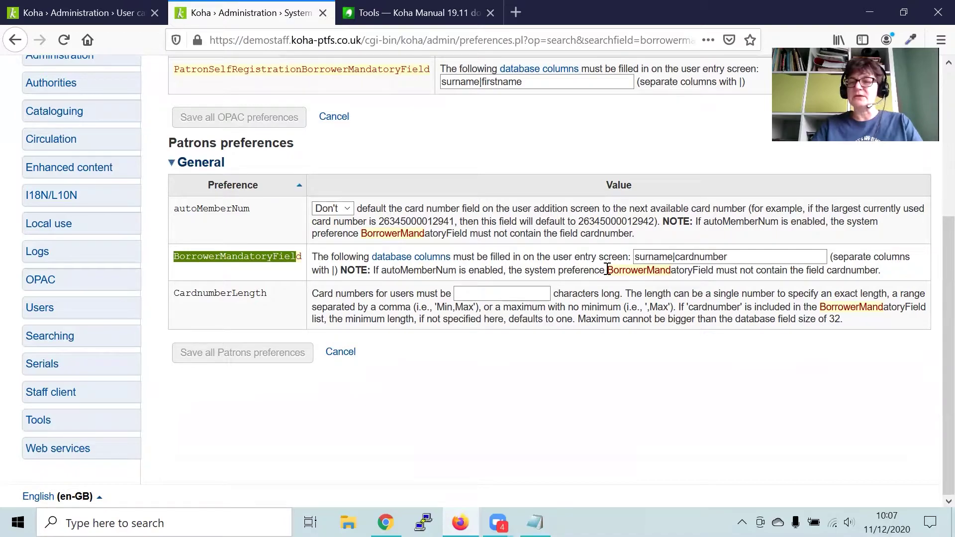
{"action": "left_click", "coordinate": [648, 257]}
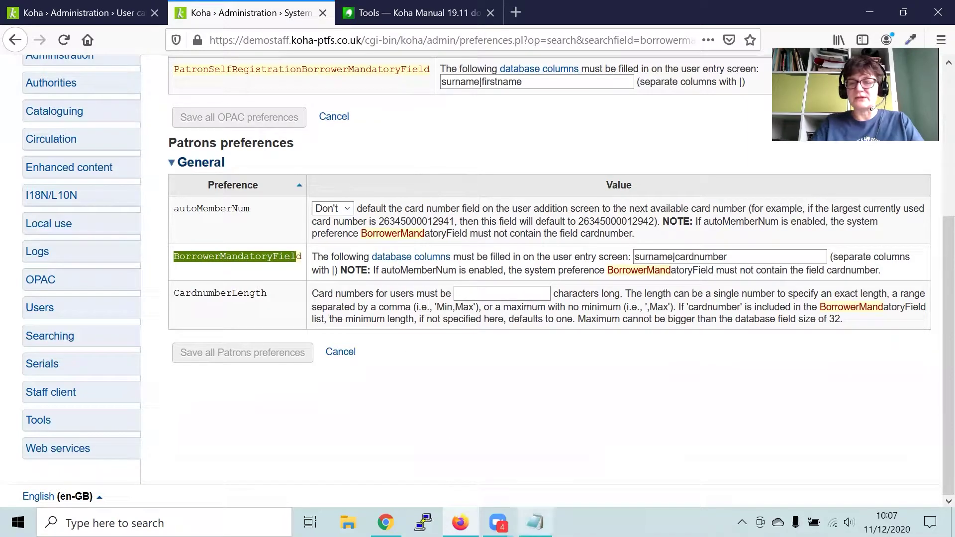
{"action": "mouse_move", "coordinate": [535, 522]}
{"action": "left_click", "coordinate": [535, 491]}
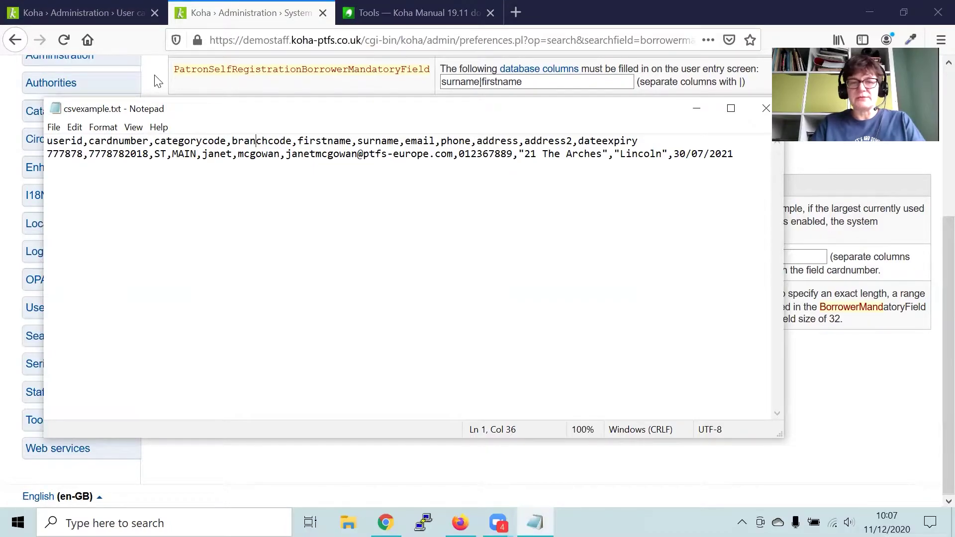
Examine the dateexpiry heading and the patron's 30/07/2021 expiry value in the CSV
{"action": "left_click_drag", "start_coordinate": [673, 153], "coordinate": [743, 155]}
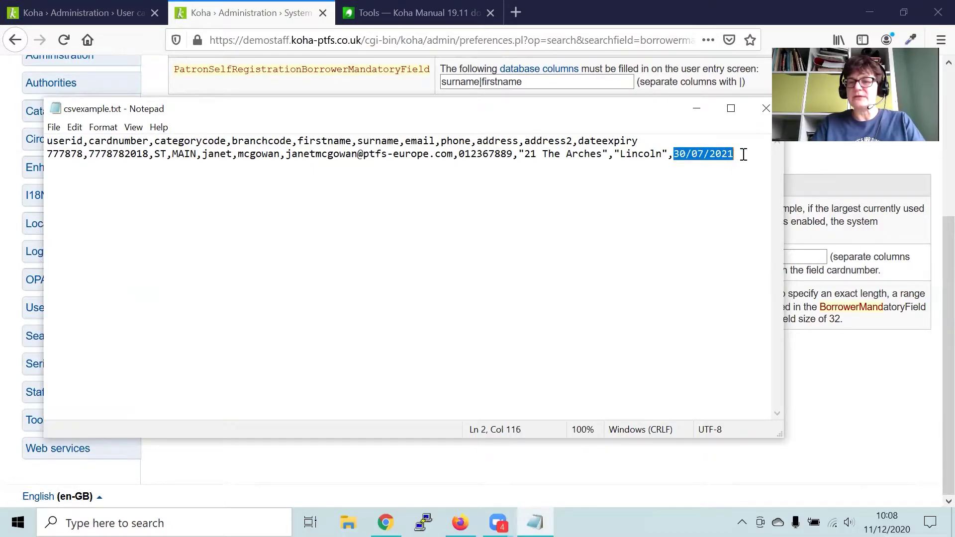
{"action": "left_click", "coordinate": [680, 154]}
{"action": "mouse_move", "coordinate": [680, 154]}
{"action": "left_mouse_down"}
{"action": "mouse_move", "coordinate": [732, 156]}
{"action": "mouse_move", "coordinate": [672, 156]}
{"action": "left_mouse_up"}
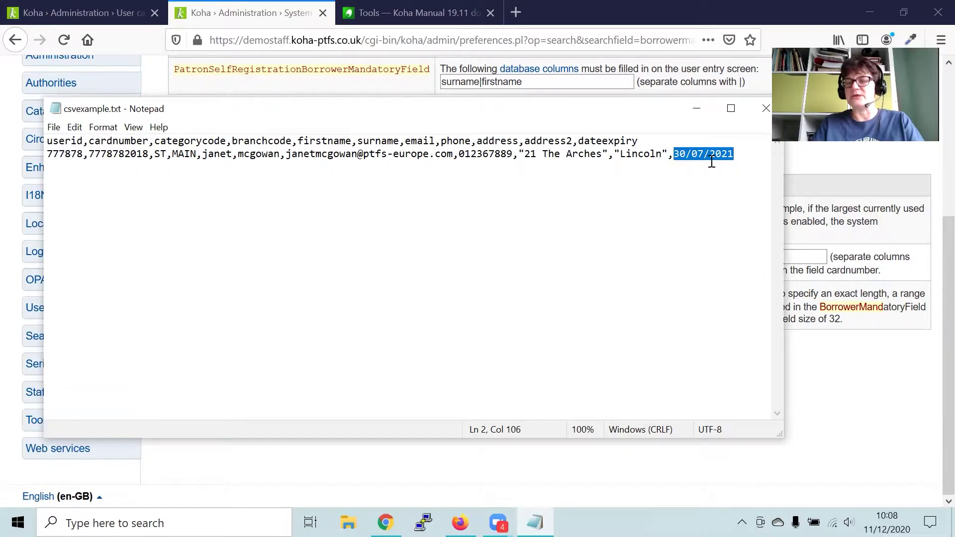
{"action": "left_click_drag", "start_coordinate": [578, 144], "coordinate": [635, 142]}
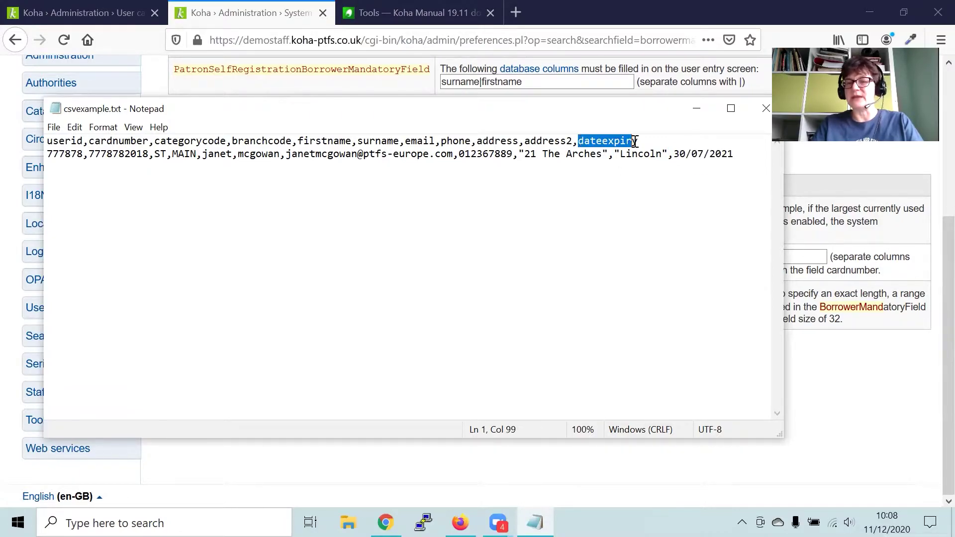
{"action": "left_click", "coordinate": [703, 155]}
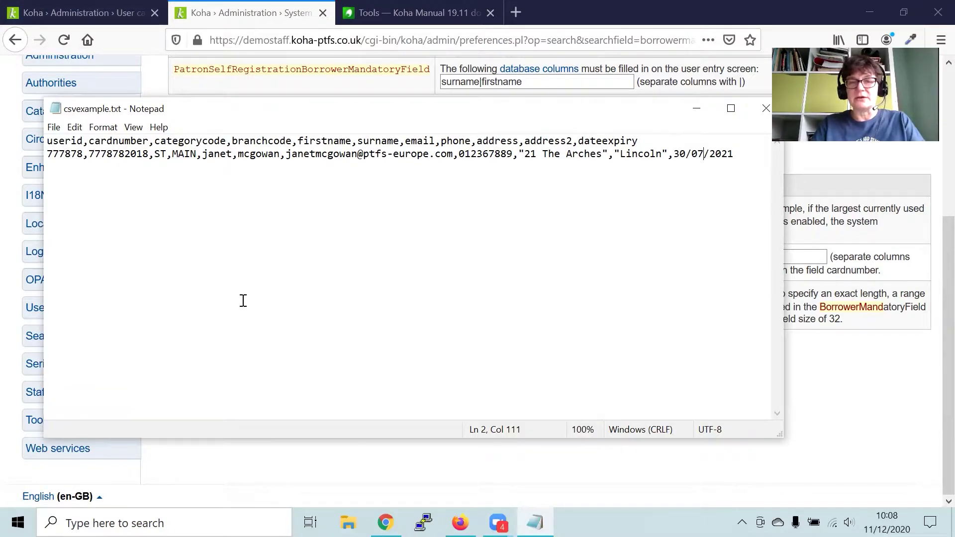
Check the dateformat setting in I18N/L10N preferences, then return to csvexample.txt
{"action": "left_click", "coordinate": [164, 492]}
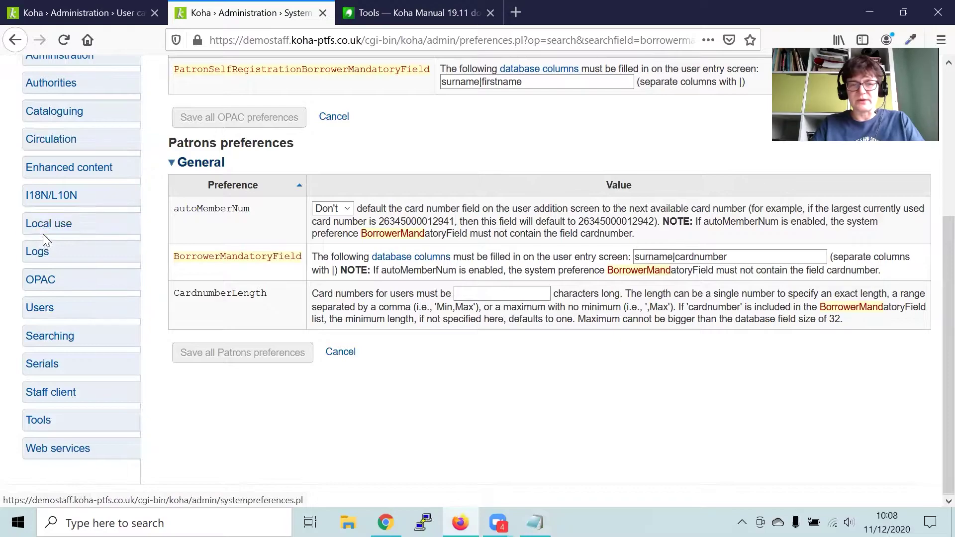
{"action": "left_click", "coordinate": [58, 200]}
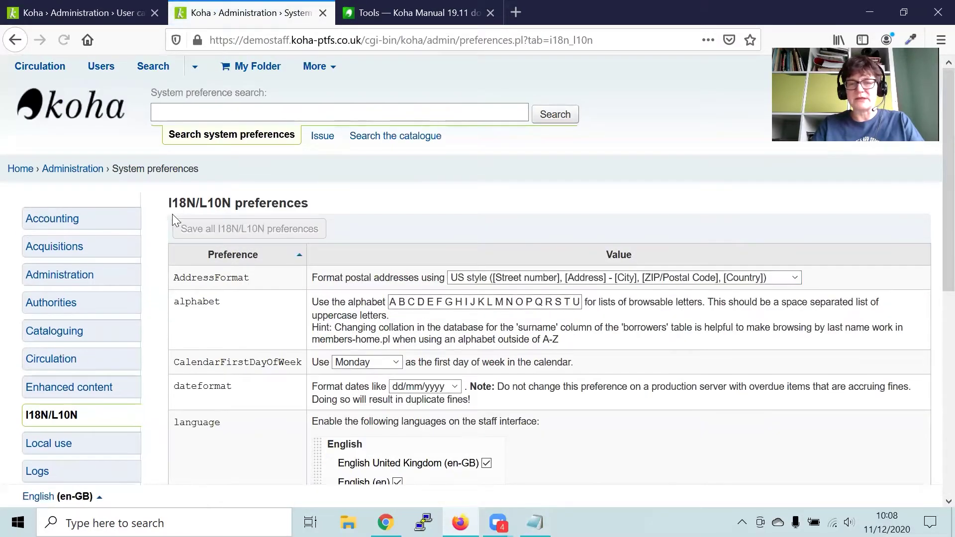
{"action": "scroll", "coordinate": [459, 219], "scroll_direction": "down", "scroll_amount": 3}
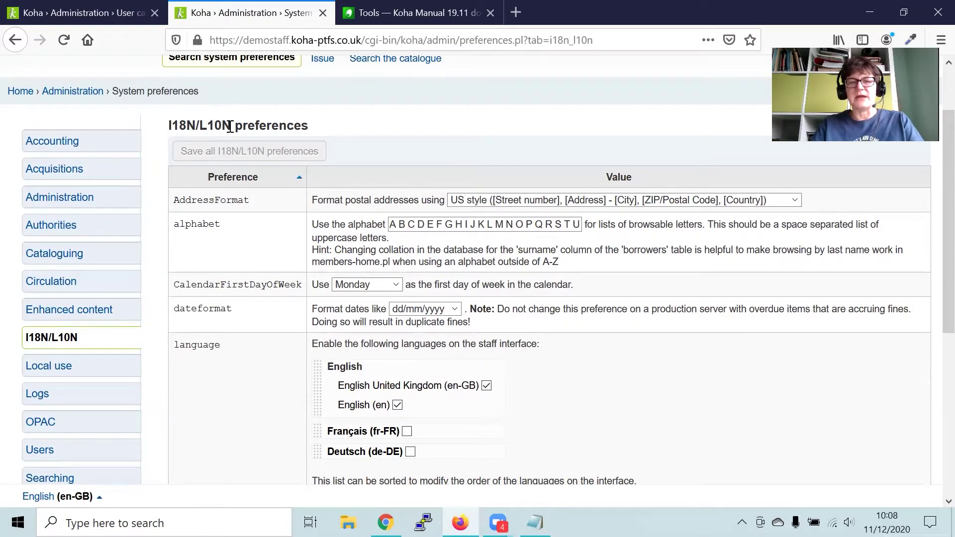
{"action": "scroll", "coordinate": [473, 162], "scroll_direction": "down", "scroll_amount": 3}
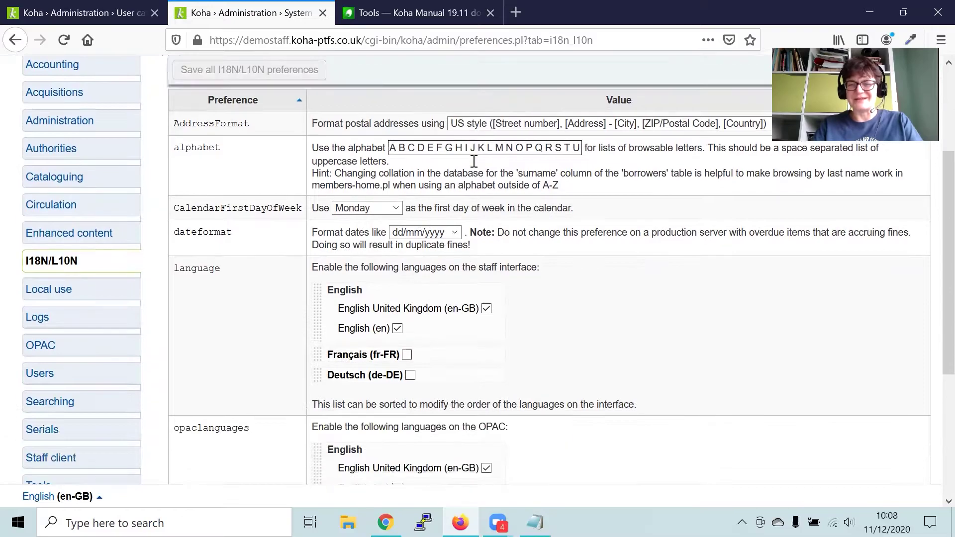
{"action": "left_click_drag", "start_coordinate": [180, 154], "coordinate": [265, 164]}
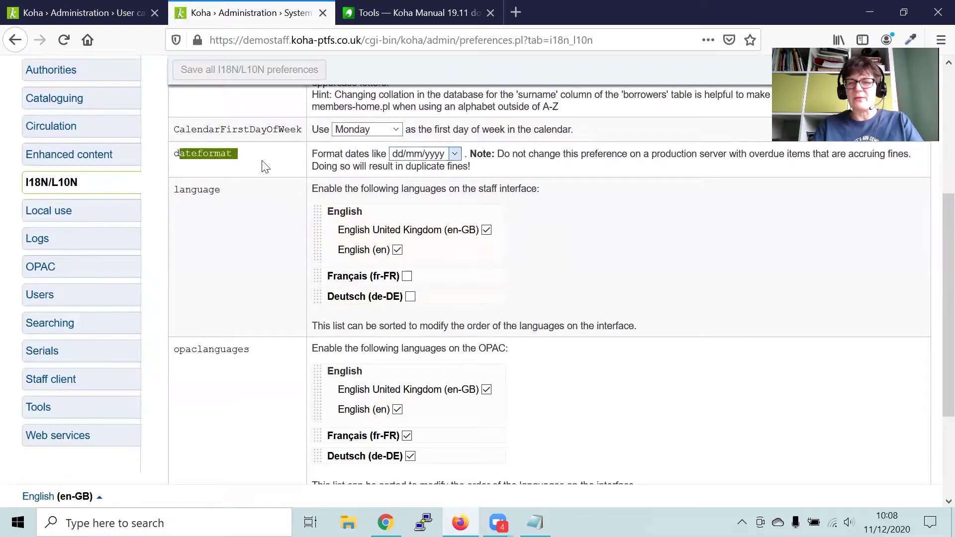
{"action": "left_click", "coordinate": [265, 166]}
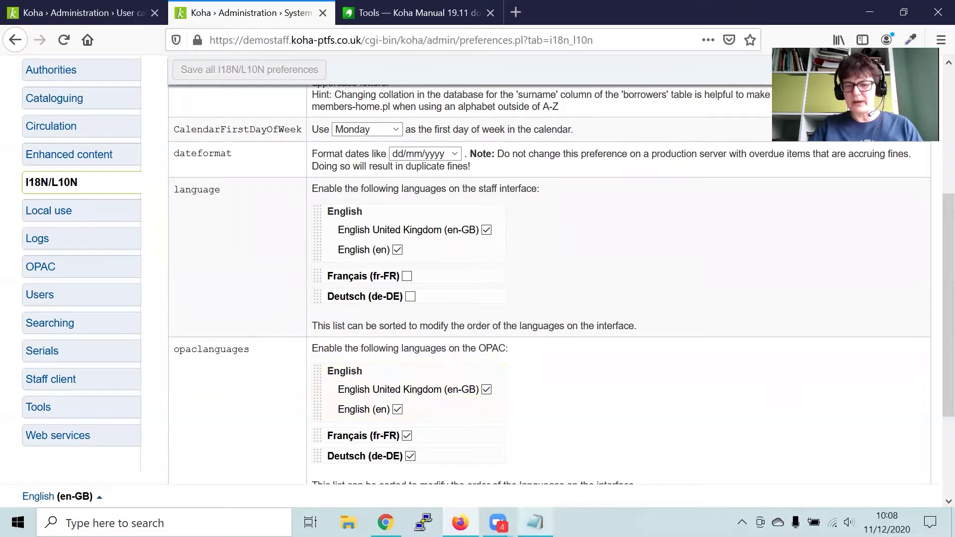
{"action": "mouse_move", "coordinate": [535, 522]}
{"action": "left_click", "coordinate": [546, 479]}
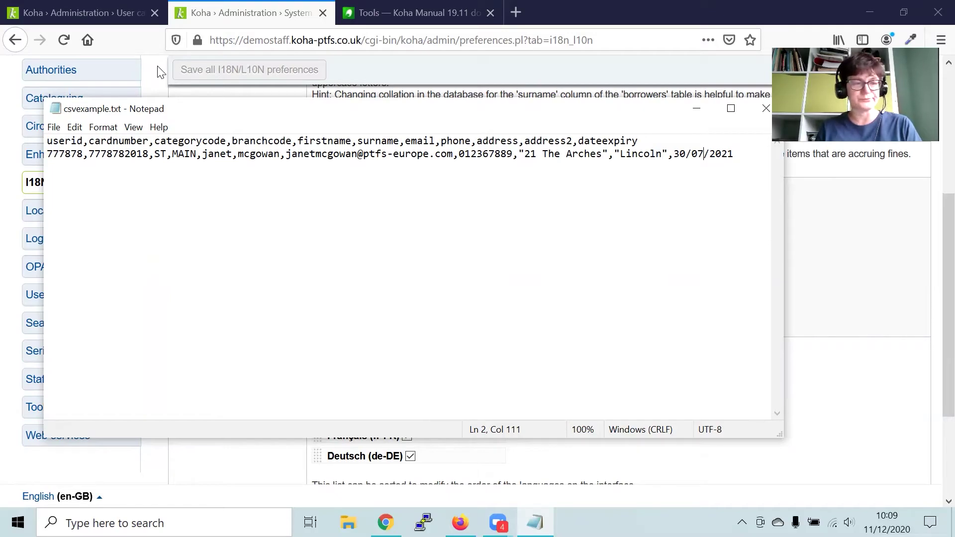
Read the Koha Manual's patron import notes, including the patron_attributes example 'INSTID:12345,BASEBALL:Cubs'
{"action": "left_click", "coordinate": [234, 26]}
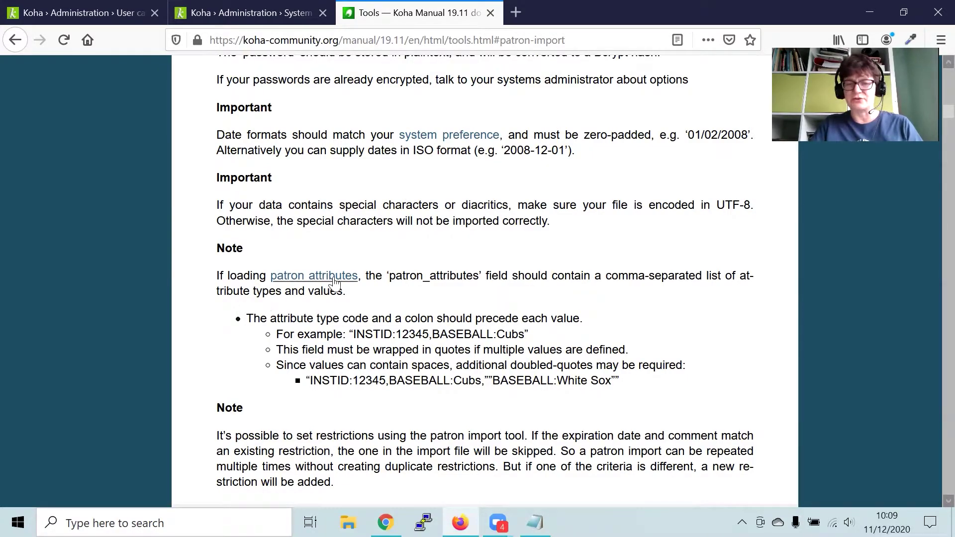
{"action": "scroll", "coordinate": [453, 277], "scroll_direction": "down", "scroll_amount": 3}
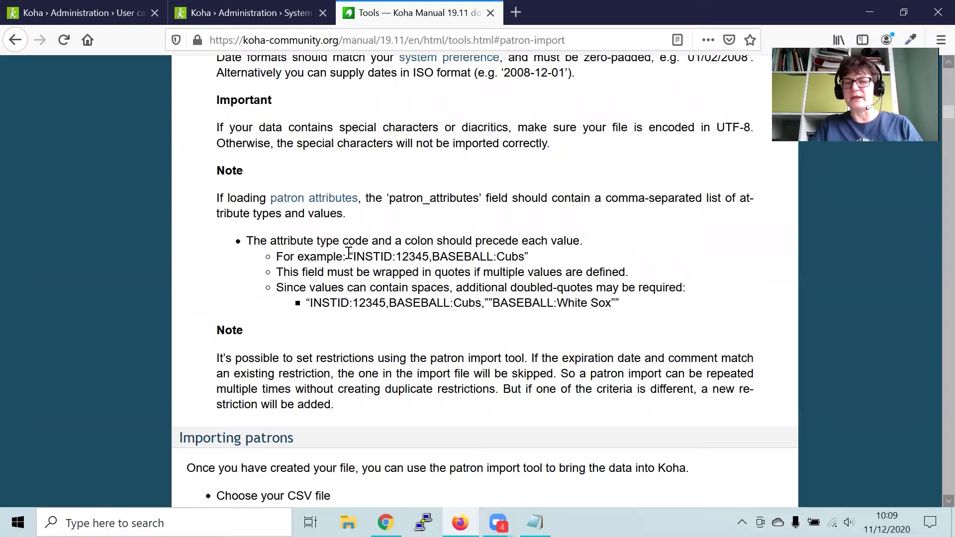
{"action": "left_click_drag", "start_coordinate": [350, 256], "coordinate": [395, 258]}
{"action": "left_click", "coordinate": [394, 258]}
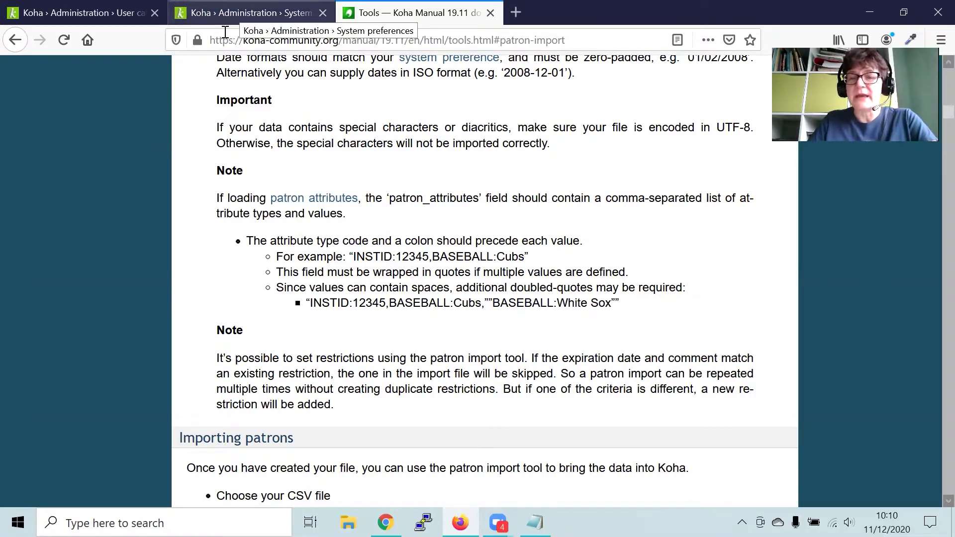
From Koha administration, open the User attribute types list to review codes like ACTIVEC and SRC
{"action": "left_click", "coordinate": [197, 22]}
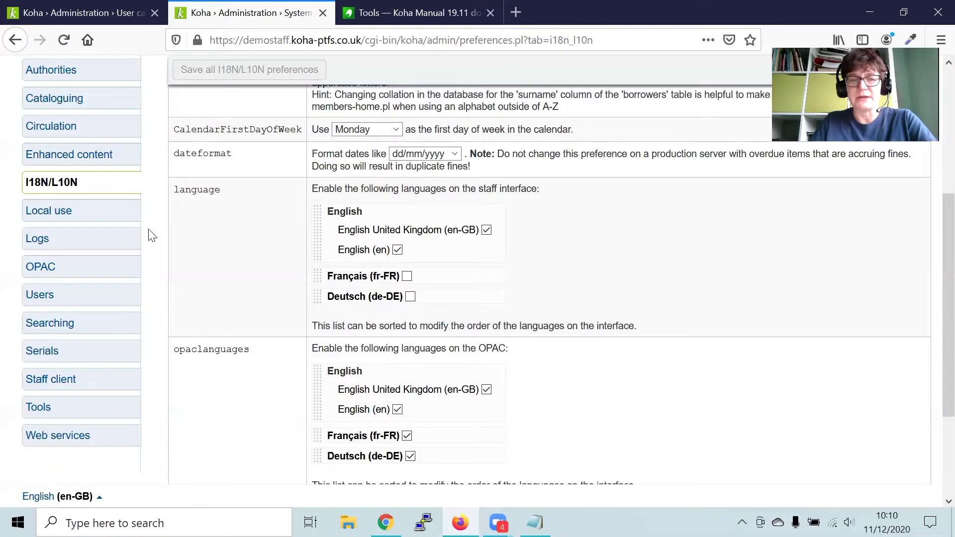
{"action": "scroll", "coordinate": [150, 229], "scroll_direction": "up", "scroll_amount": 3}
{"action": "left_click", "coordinate": [69, 169]}
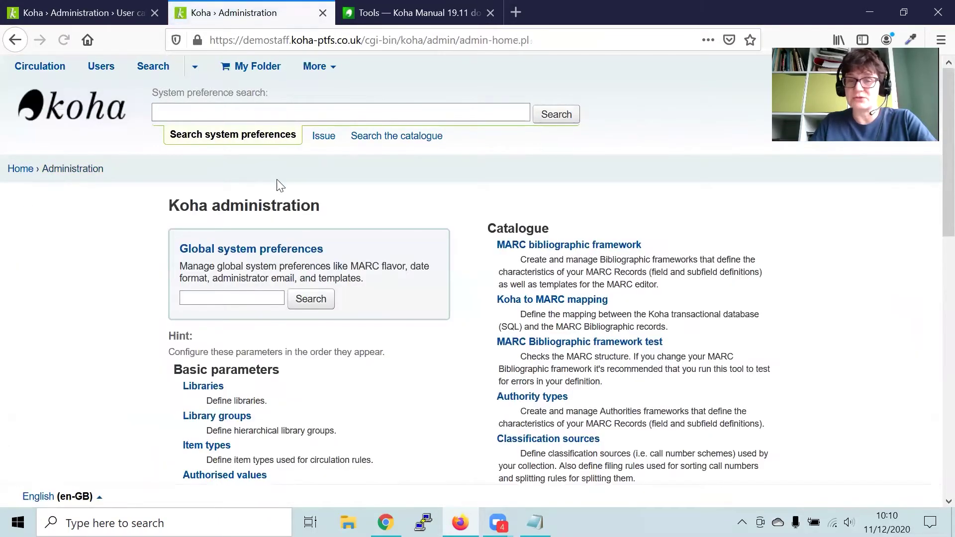
{"action": "scroll", "coordinate": [479, 343], "scroll_direction": "down", "scroll_amount": 4}
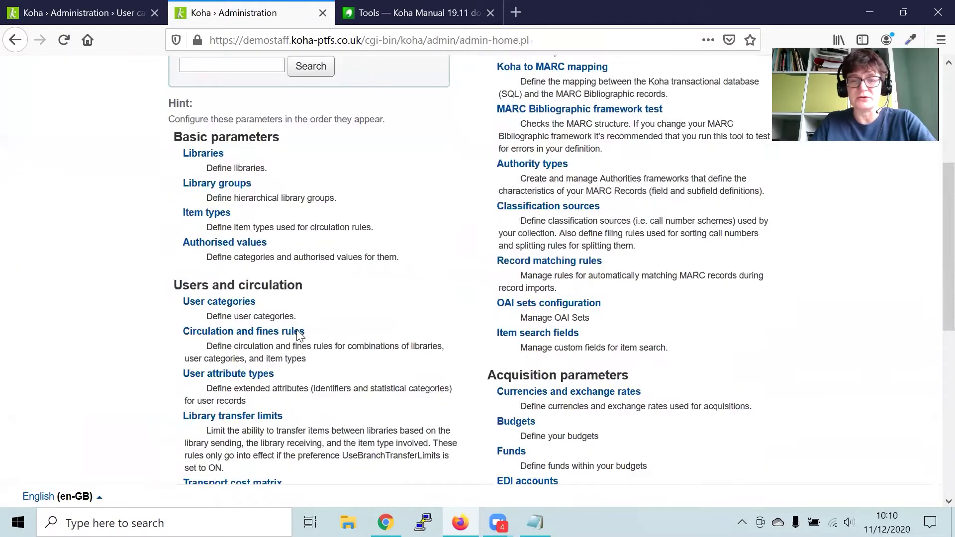
{"action": "left_click", "coordinate": [220, 378]}
{"action": "scroll", "coordinate": [230, 189], "scroll_direction": "down", "scroll_amount": 3}
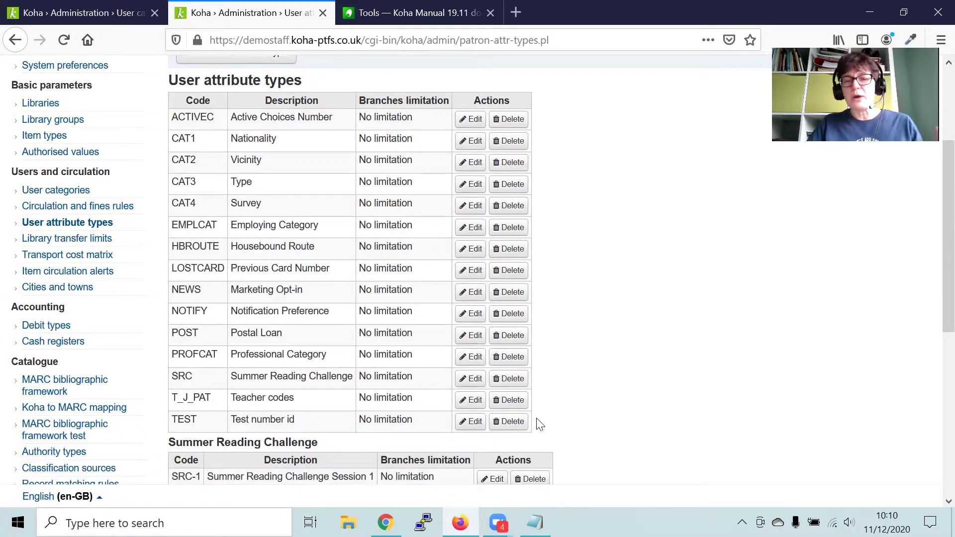
Check csvexample.txt in Notepad, then return to the User categories page listing codes such as ST
{"action": "mouse_move", "coordinate": [535, 522]}
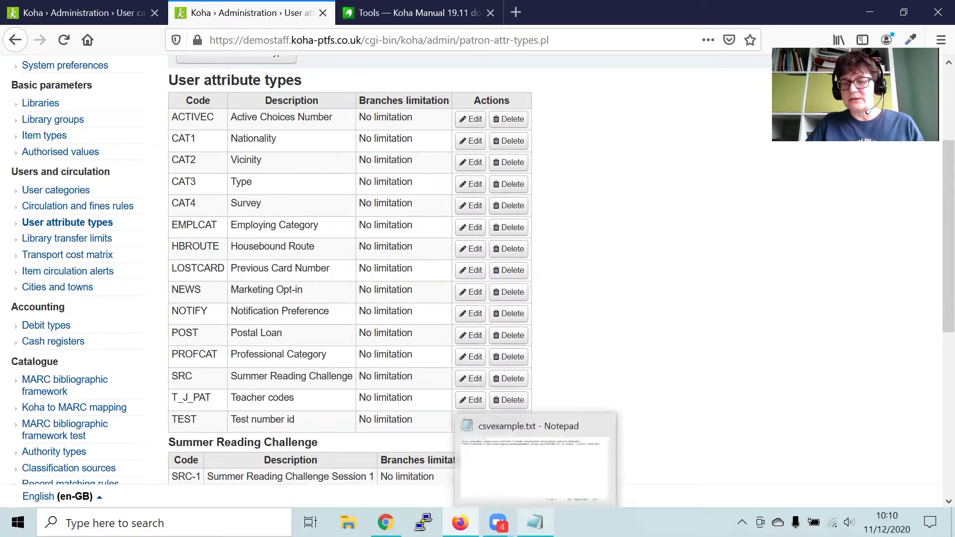
{"action": "left_click", "coordinate": [526, 448]}
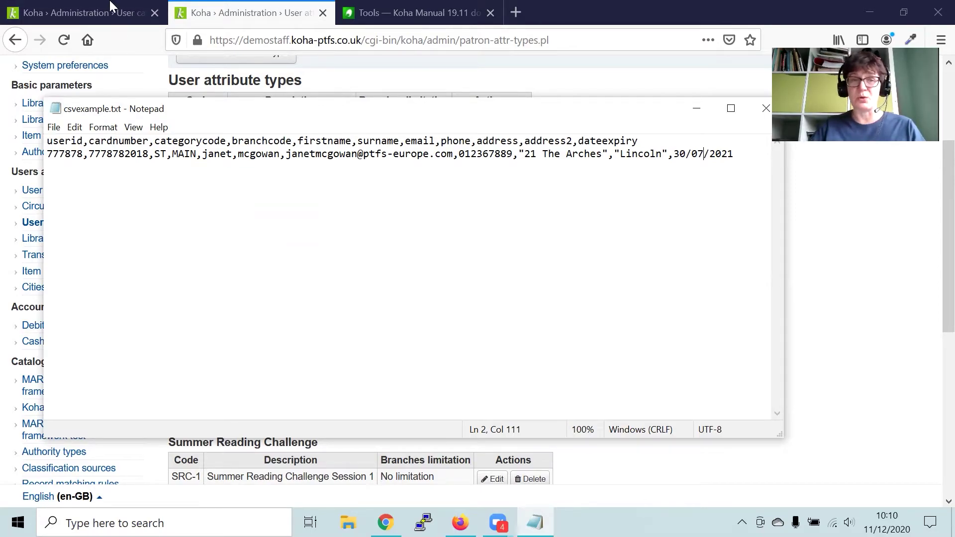
{"action": "left_click", "coordinate": [95, 11]}
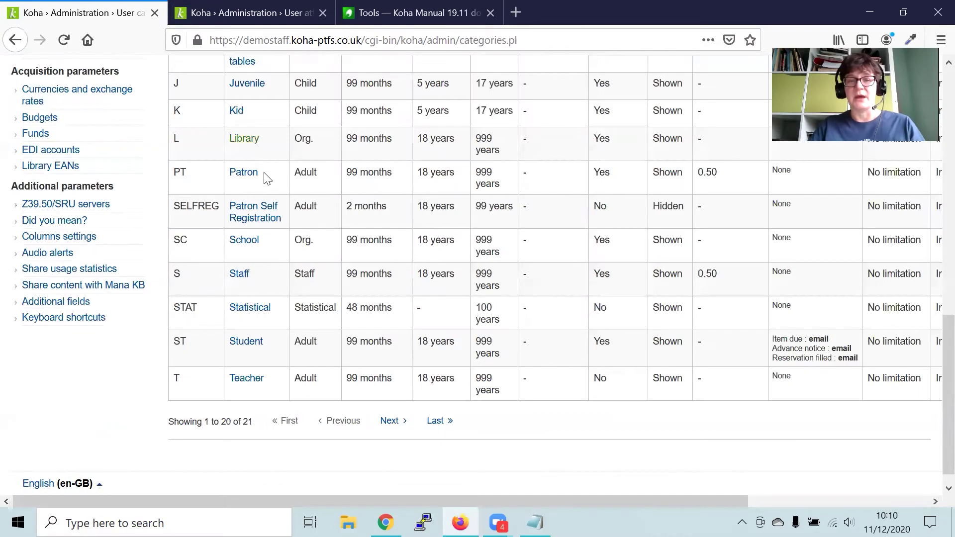
{"action": "scroll", "coordinate": [259, 204], "scroll_direction": "up", "scroll_amount": 10}
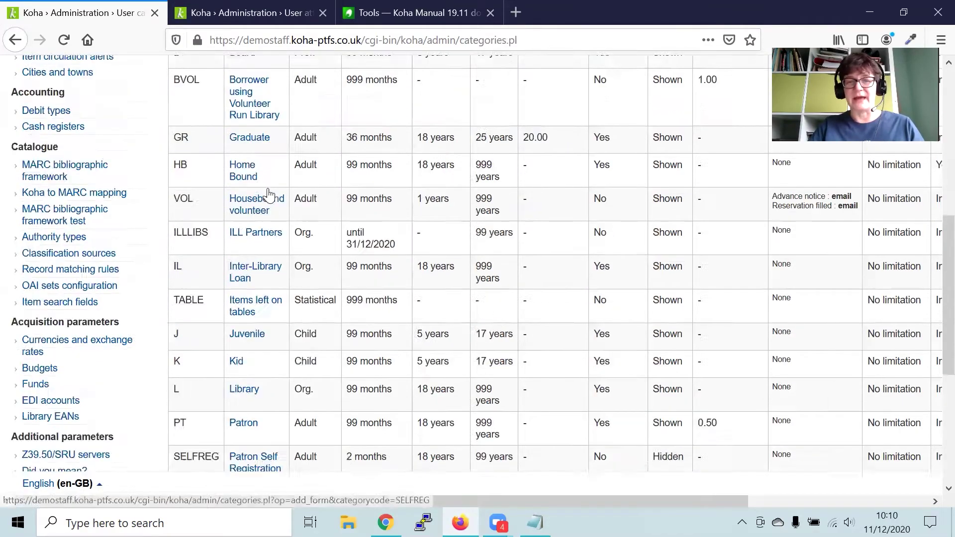
Go to Tools > Import users and close the csvexample.txt Notepad window
{"action": "left_click", "coordinate": [309, 76]}
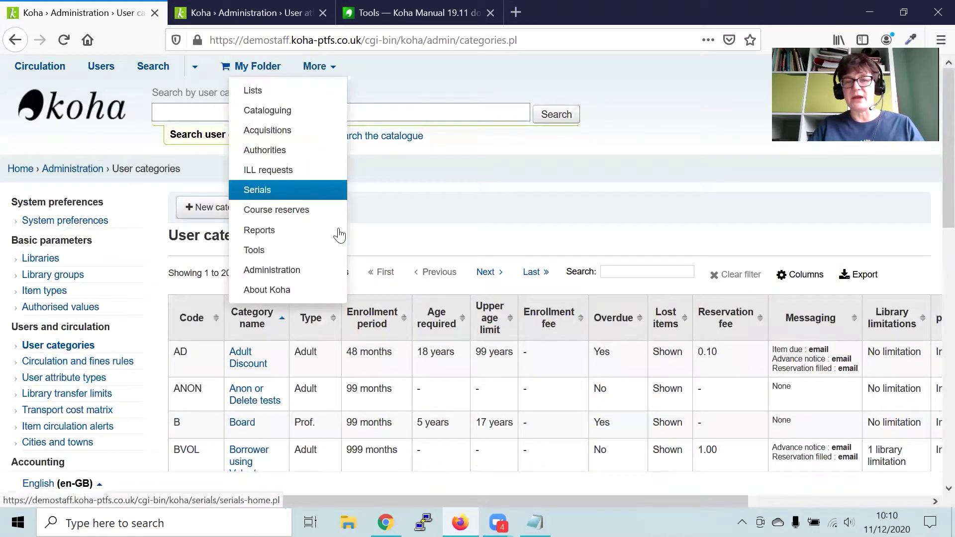
{"action": "left_click", "coordinate": [316, 252]}
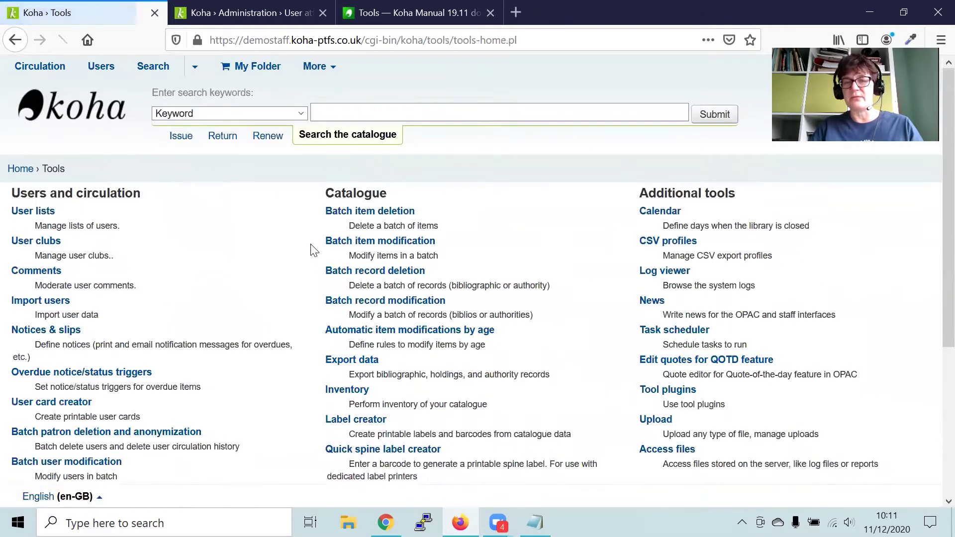
{"action": "scroll", "coordinate": [292, 269], "scroll_direction": "down", "scroll_amount": 3}
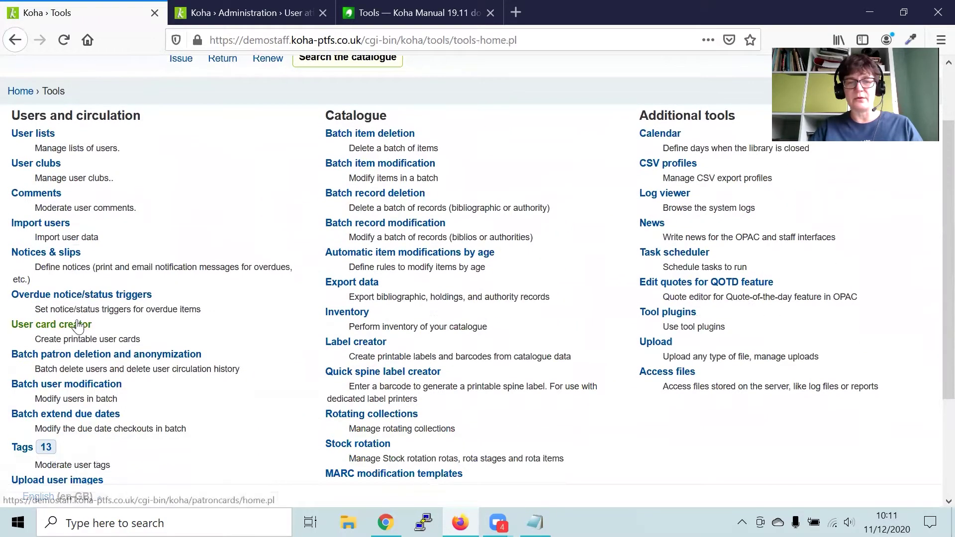
{"action": "left_click", "coordinate": [26, 228]}
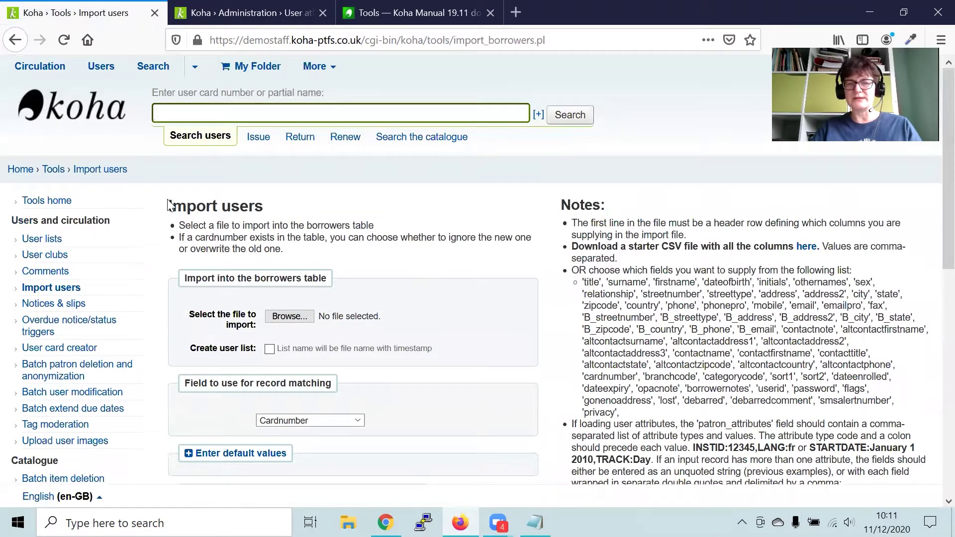
{"action": "scroll", "coordinate": [376, 224], "scroll_direction": "down", "scroll_amount": 3}
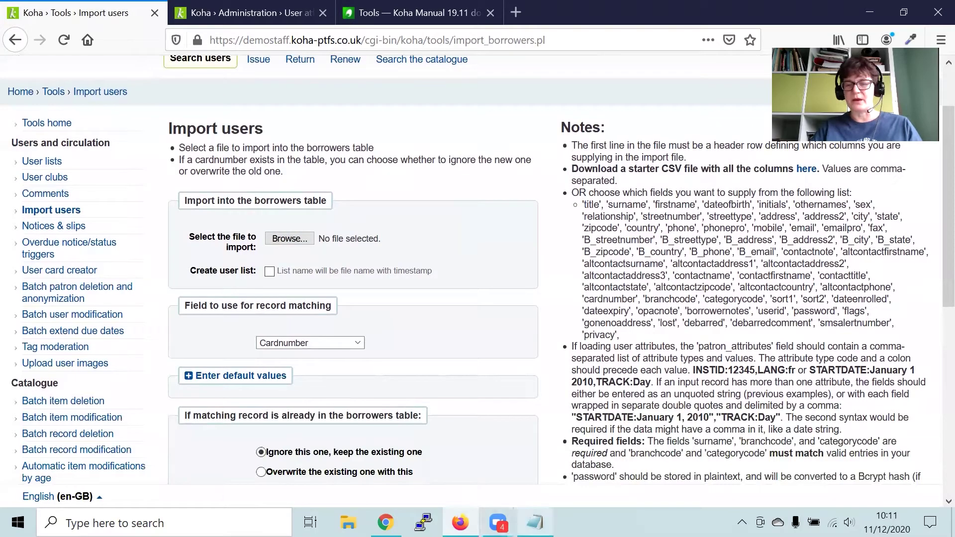
{"action": "mouse_move", "coordinate": [535, 522]}
{"action": "left_click", "coordinate": [601, 423]}
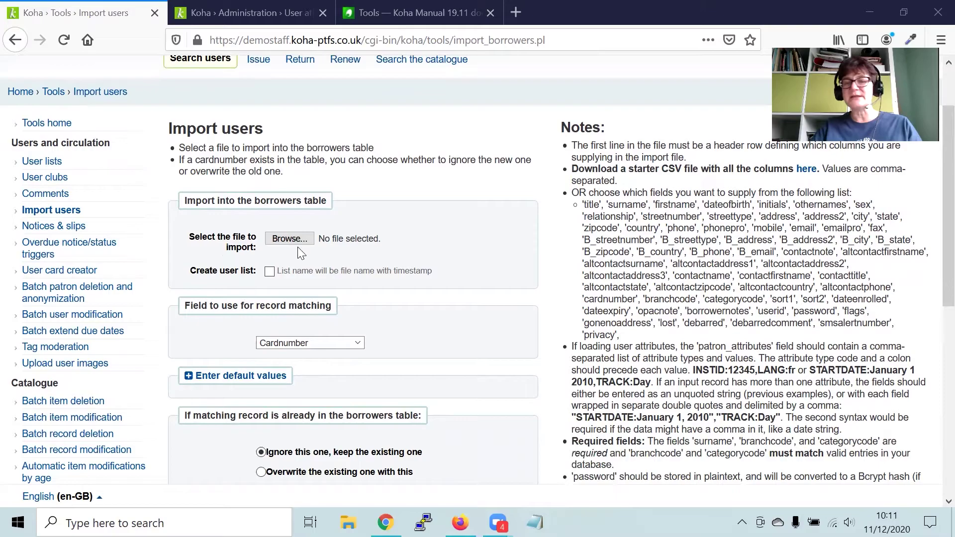
Choose csvexample.txt from the JM > ILS > Koha folder as the borrowers import file
{"action": "left_click", "coordinate": [279, 238]}
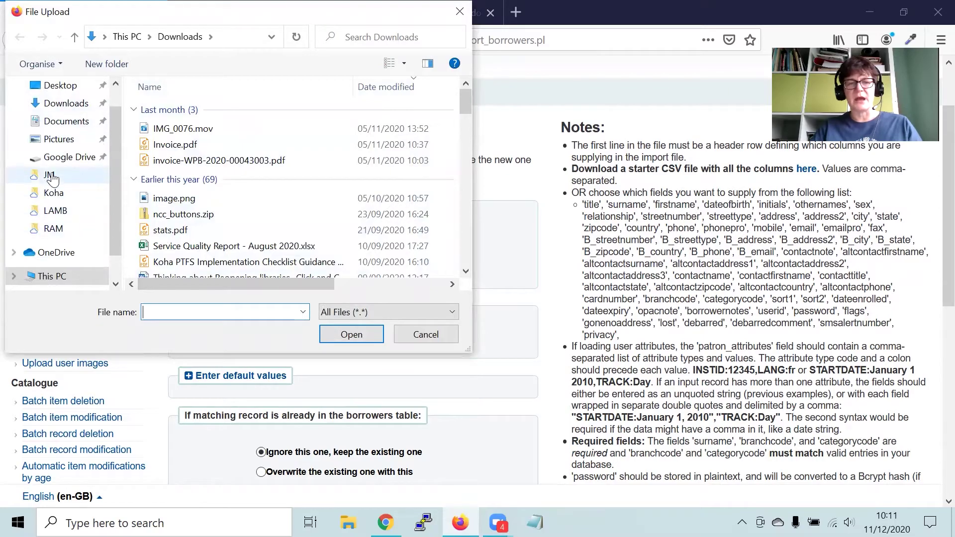
{"action": "left_click", "coordinate": [52, 176]}
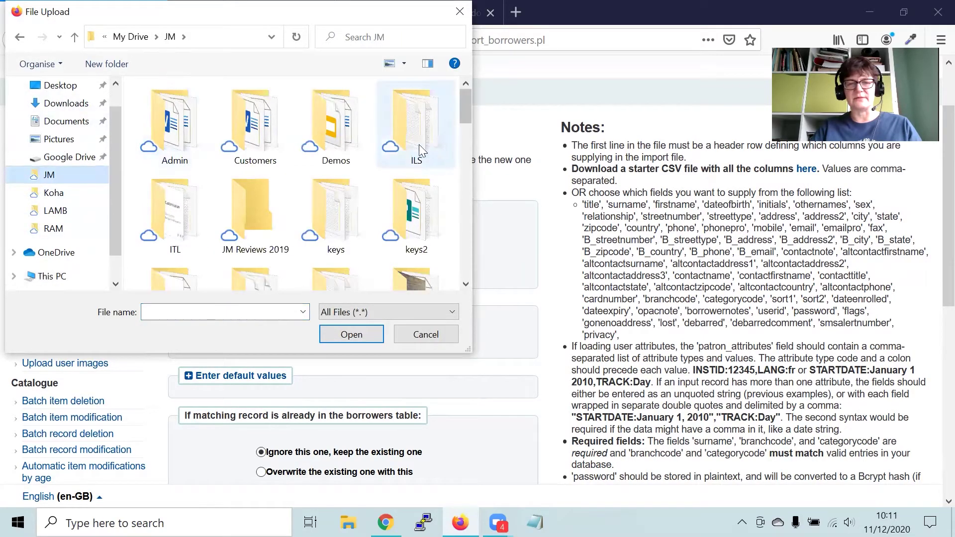
{"action": "double_click", "coordinate": [403, 128]}
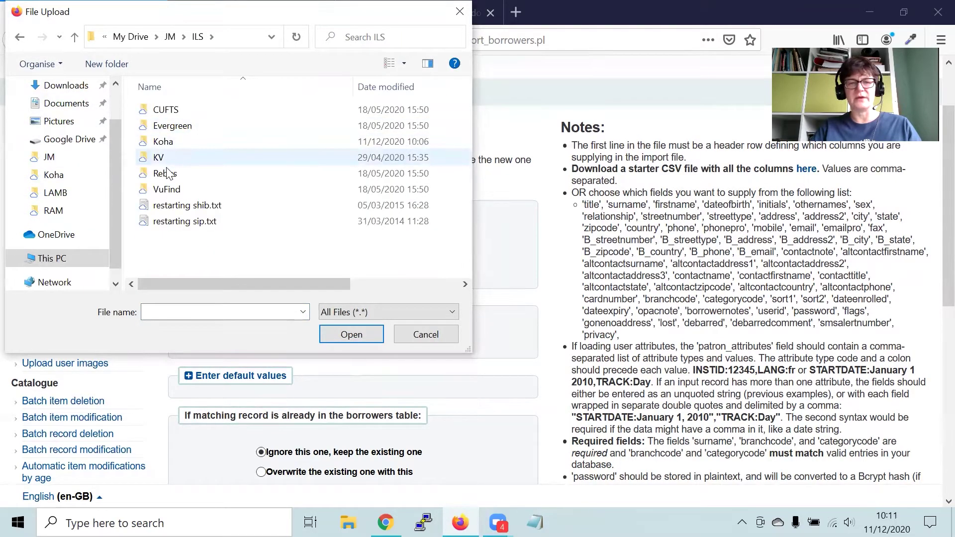
{"action": "double_click", "coordinate": [164, 141]}
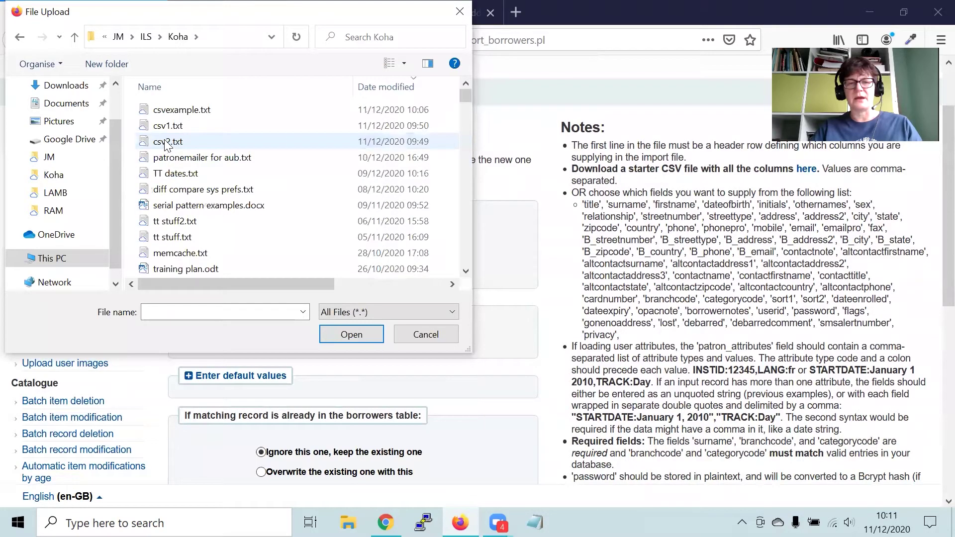
{"action": "left_click", "coordinate": [184, 110]}
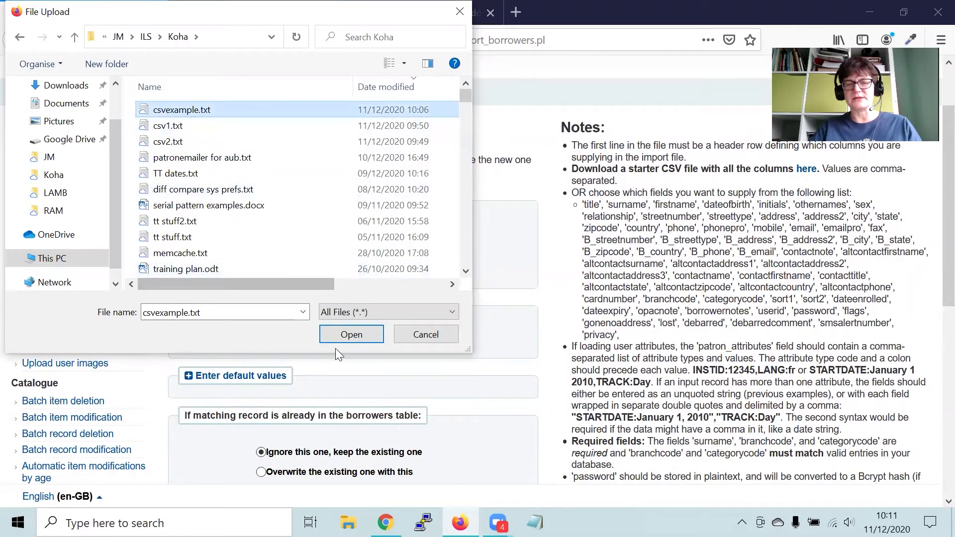
{"action": "left_click", "coordinate": [341, 334]}
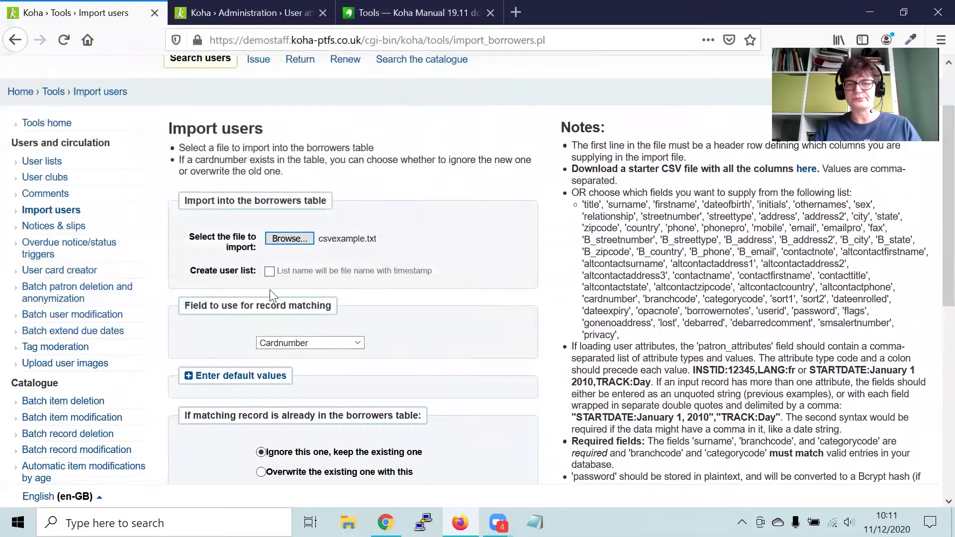
{"action": "scroll", "coordinate": [377, 270], "scroll_direction": "down", "scroll_amount": 3}
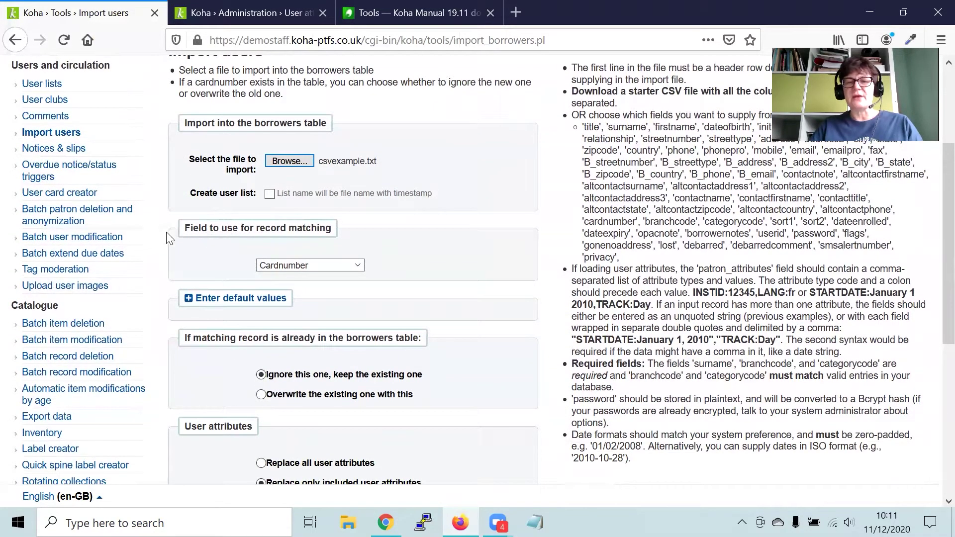
{"action": "left_click", "coordinate": [312, 267]}
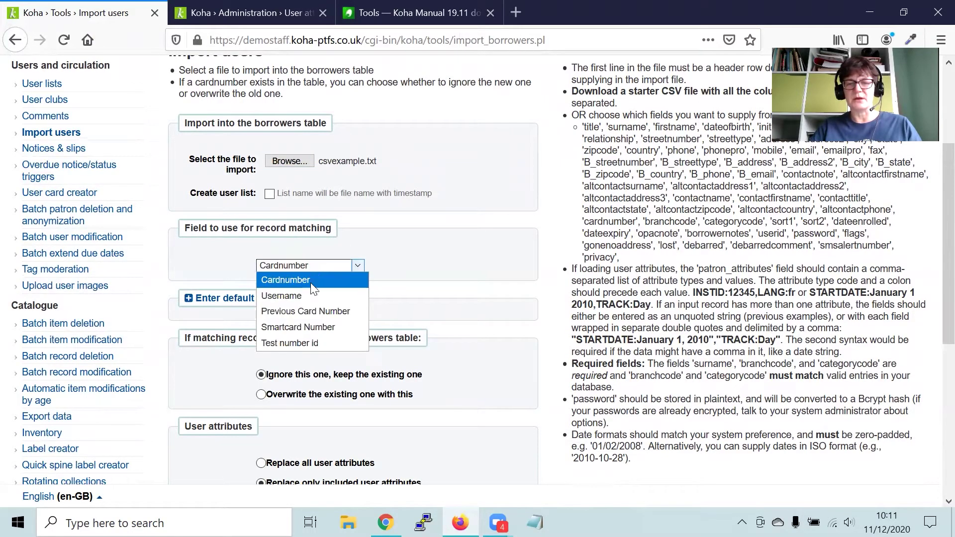
{"action": "left_click", "coordinate": [437, 284]}
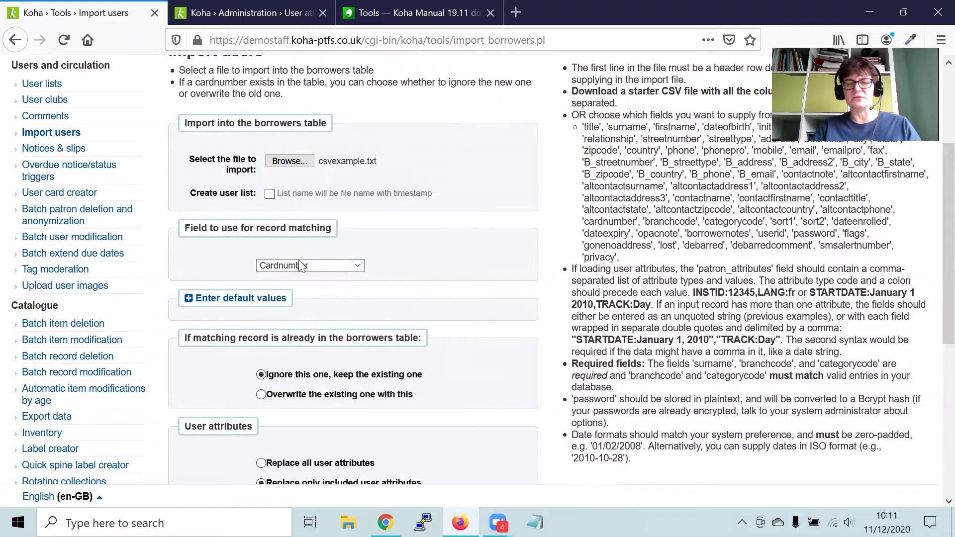
{"action": "scroll", "coordinate": [368, 244], "scroll_direction": "down", "scroll_amount": 3}
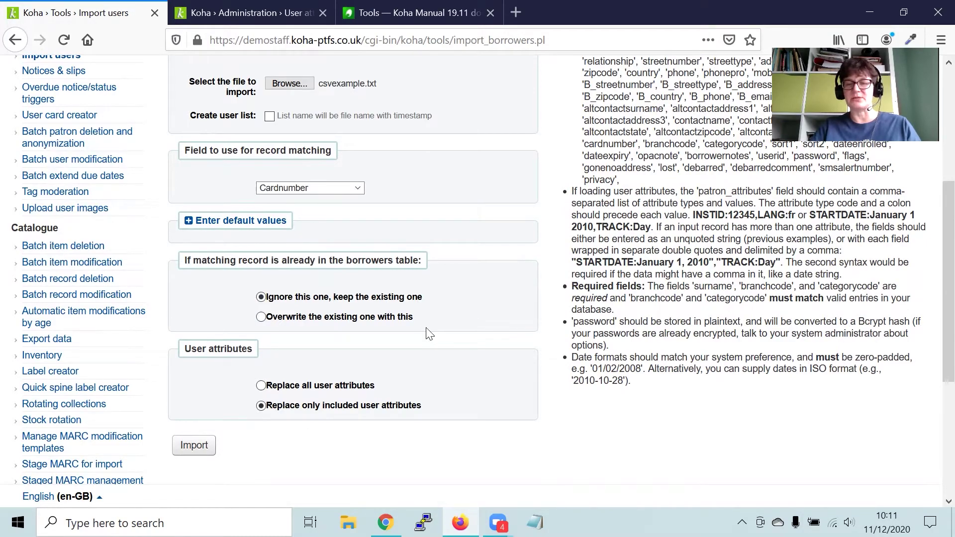
{"action": "left_click", "coordinate": [261, 317]}
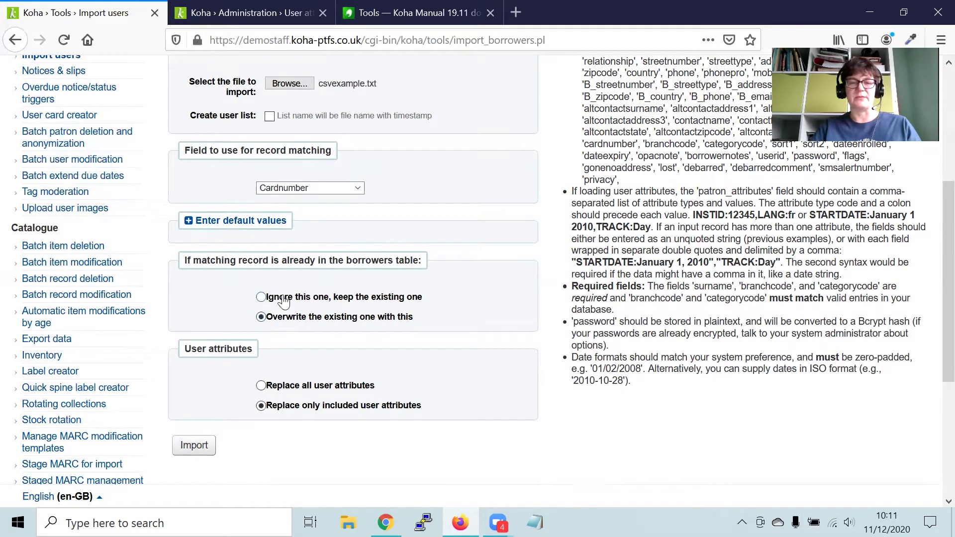
{"action": "left_click", "coordinate": [261, 297]}
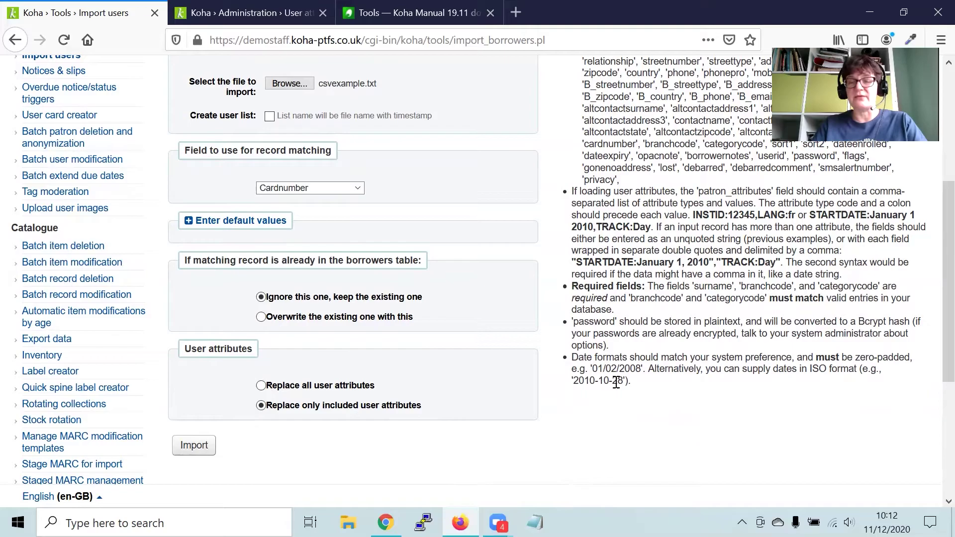
Run the import, confirming 1 record imported and 0 overwritten, then reopen csvexample.txt from Notepad's jump list
{"action": "left_click", "coordinate": [193, 445]}
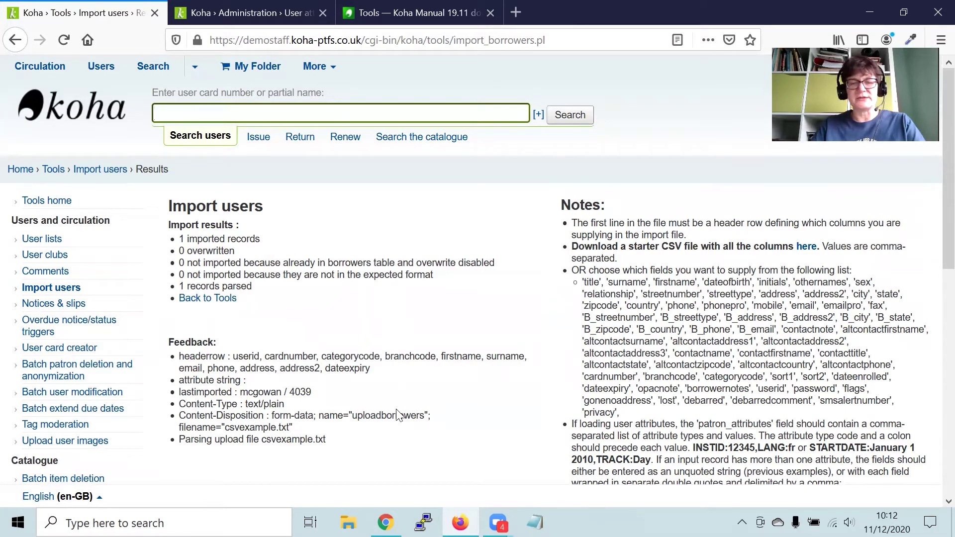
{"action": "scroll", "coordinate": [437, 345], "scroll_direction": "down", "scroll_amount": 3}
{"action": "scroll", "coordinate": [440, 348], "scroll_direction": "up", "scroll_amount": 3}
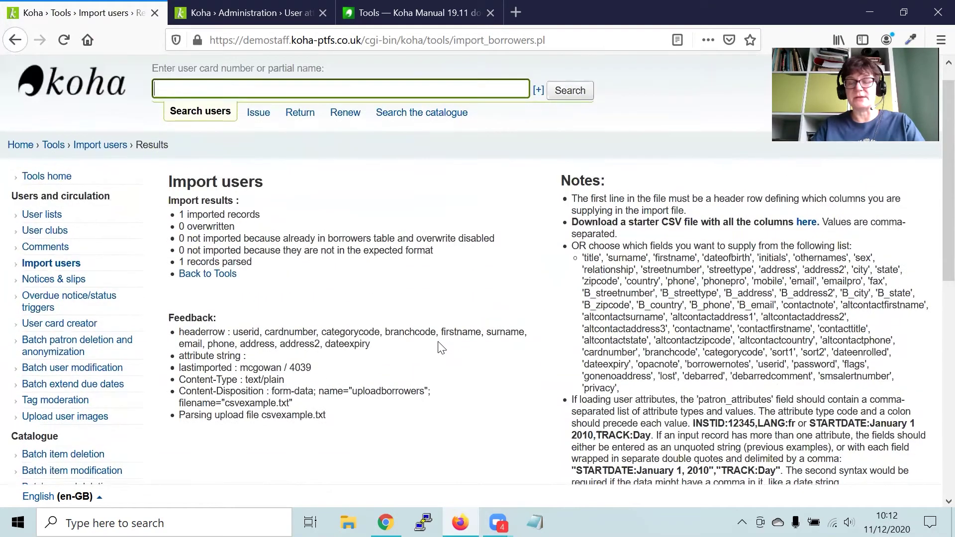
{"action": "scroll", "coordinate": [440, 348], "scroll_direction": "down", "scroll_amount": 1}
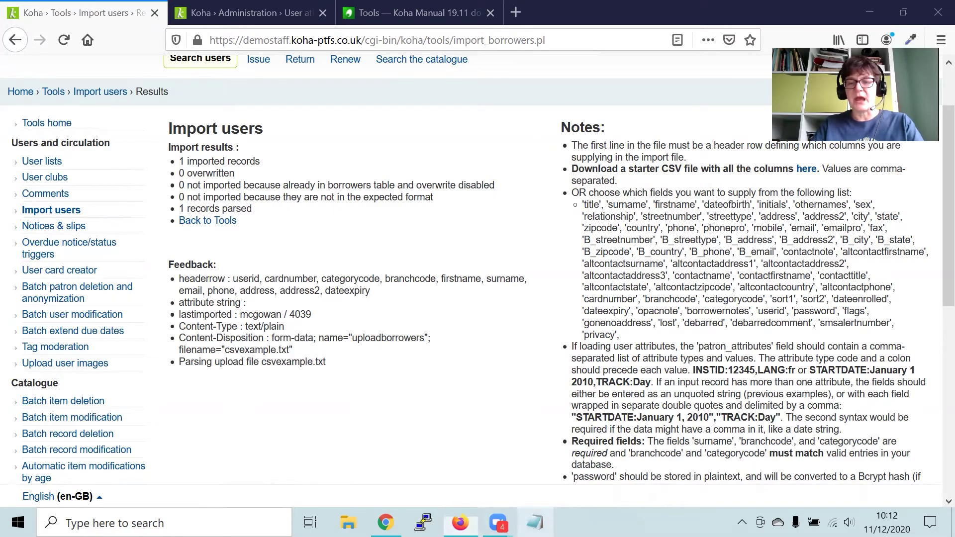
{"action": "right_click", "coordinate": [534, 522]}
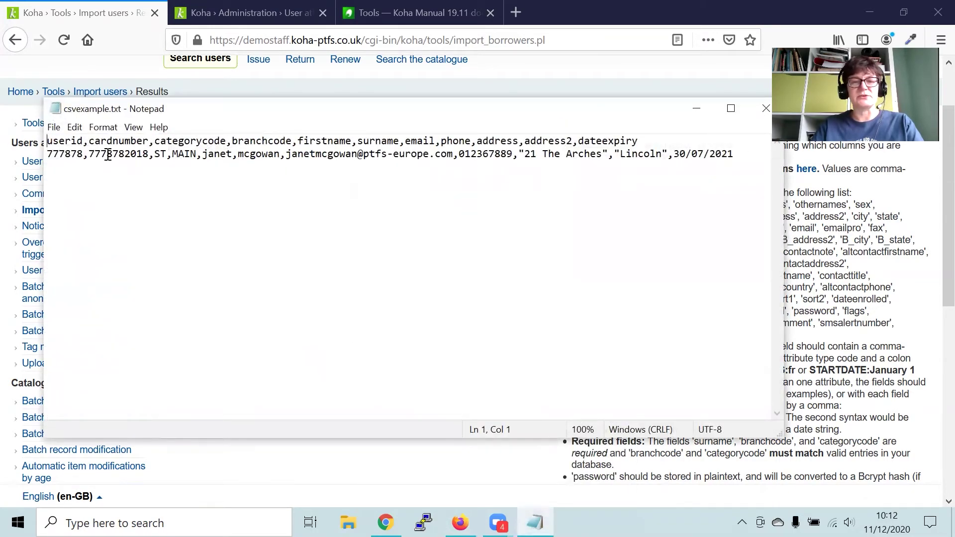
Copy the new patron's card number from the data line in csvexample.txt
{"action": "left_click", "coordinate": [106, 155]}
{"action": "double_click", "coordinate": [107, 154]}
{"action": "left_click", "coordinate": [107, 155]}
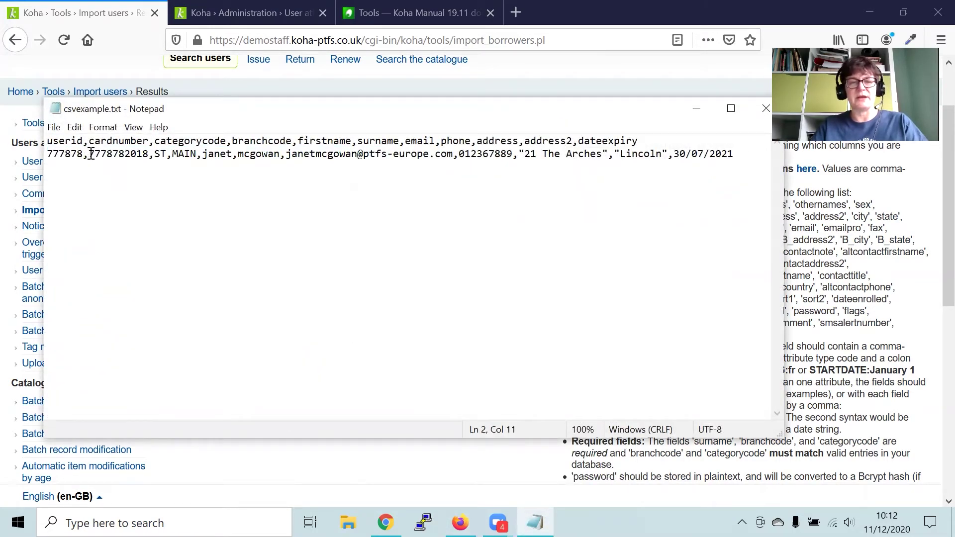
{"action": "left_click_drag", "start_coordinate": [89, 154], "coordinate": [148, 157]}
{"action": "key", "text": "ctrl+c"}
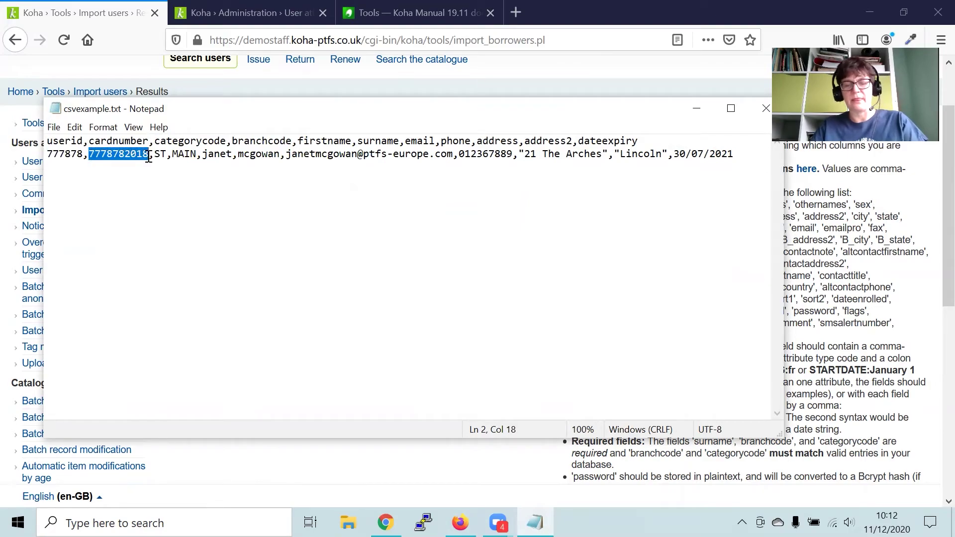
Search Koha Users for the pasted card number to open the imported patron's record
{"action": "left_click", "coordinate": [247, 91]}
{"action": "scroll", "coordinate": [261, 96], "scroll_direction": "up", "scroll_amount": 3}
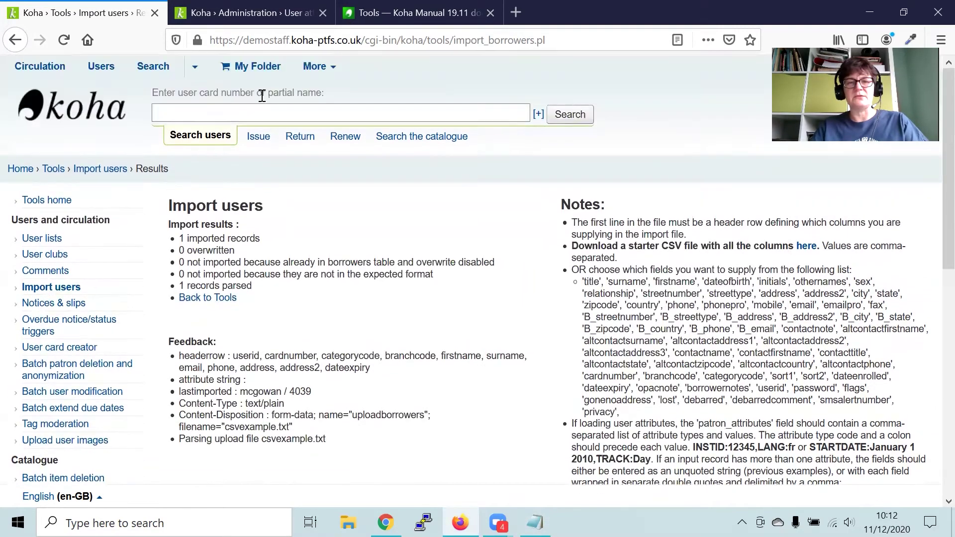
{"action": "left_click", "coordinate": [98, 68]}
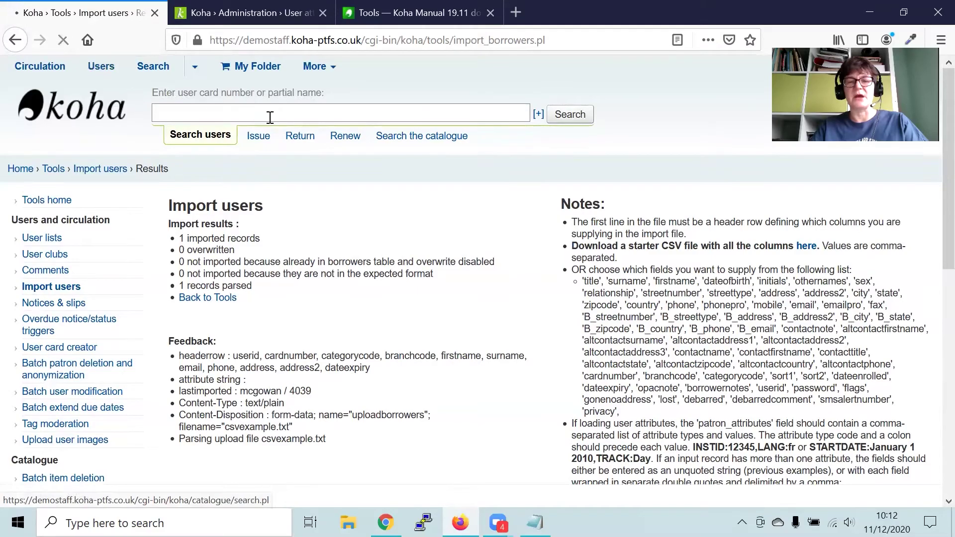
{"action": "key", "text": "ctrl+v"}
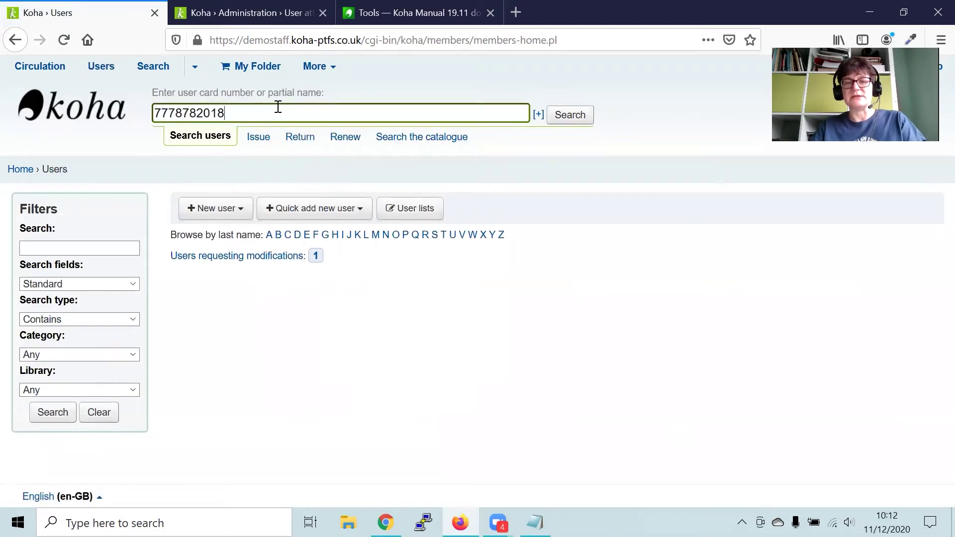
{"action": "left_click", "coordinate": [560, 114]}
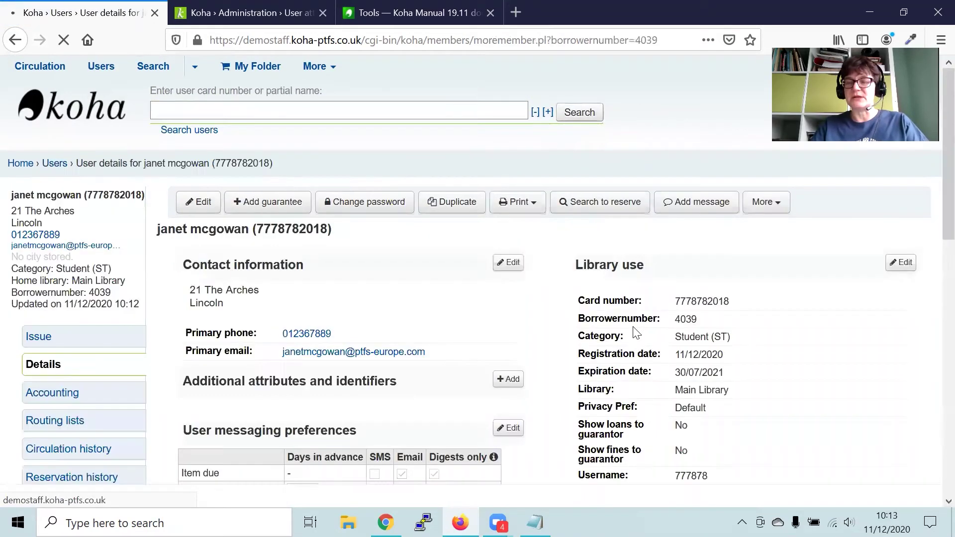